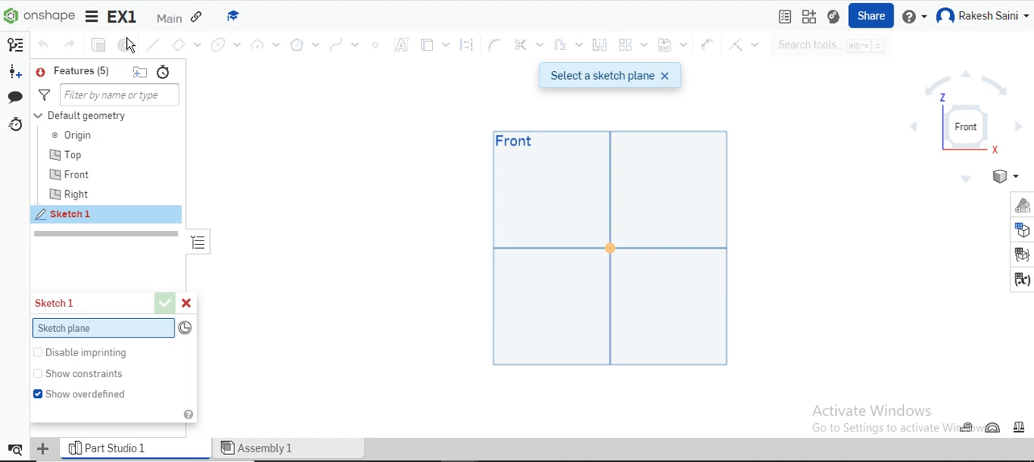
Place the sketch on the Front plane and draw a 3 point arc of about 31 mm radius beside the plane.
{"action": "left_click", "coordinate": [542, 138]}
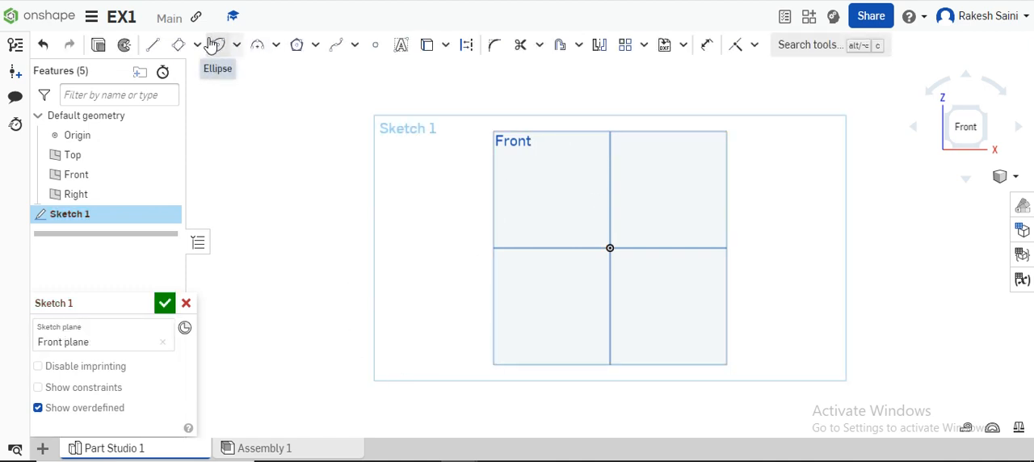
{"action": "left_click", "coordinate": [275, 50]}
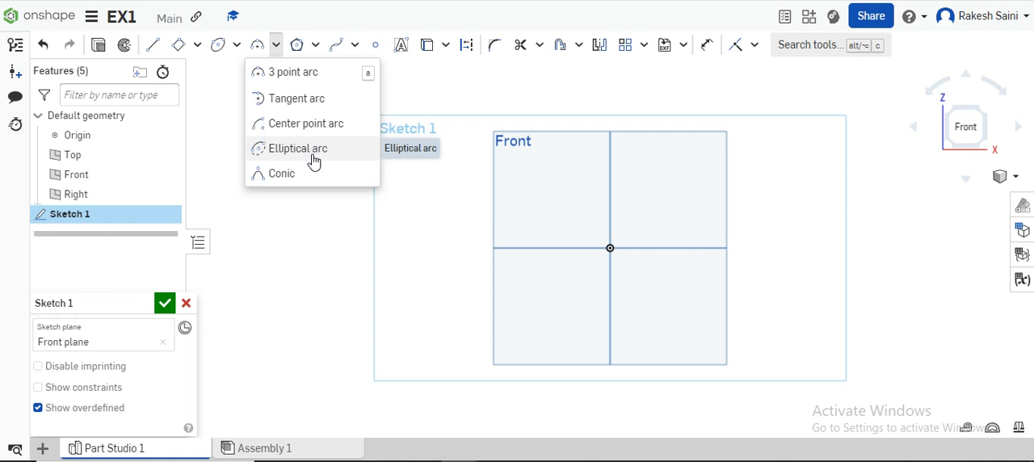
{"action": "left_click", "coordinate": [314, 77]}
{"action": "left_click", "coordinate": [329, 264]}
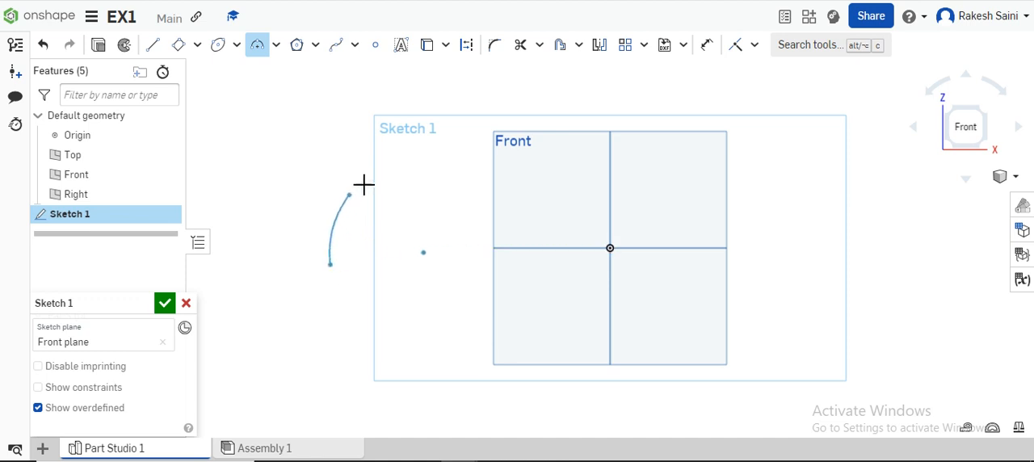
{"action": "left_click", "coordinate": [360, 174]}
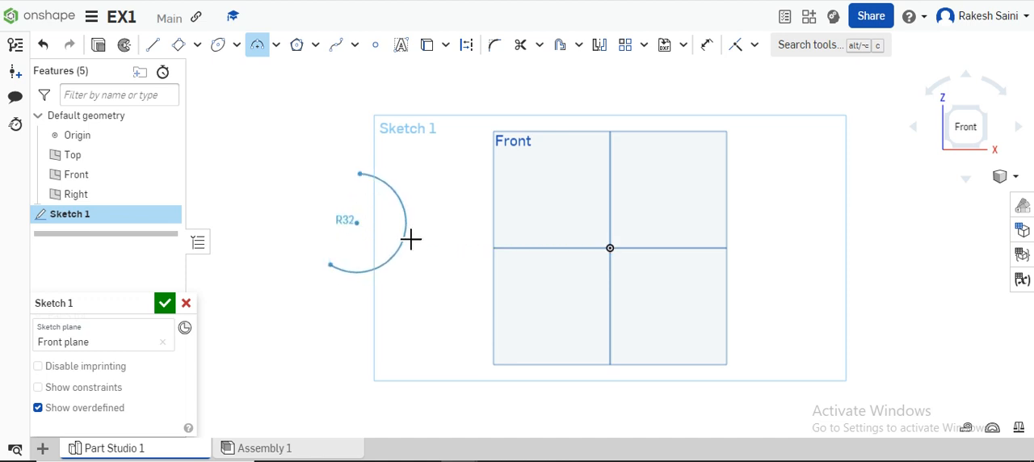
{"action": "left_click", "coordinate": [405, 239]}
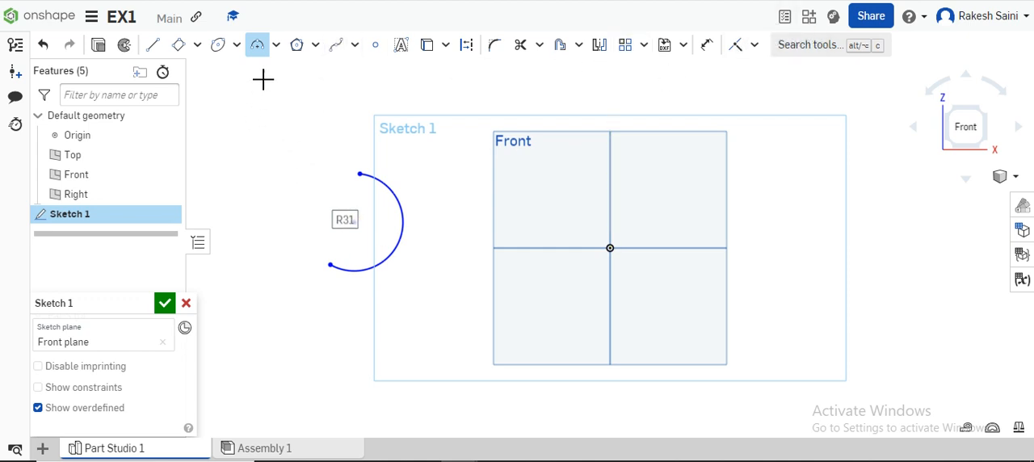
Draw a sloping line about 93 mm long across the upper part of the Front plane.
{"action": "left_click", "coordinate": [275, 44]}
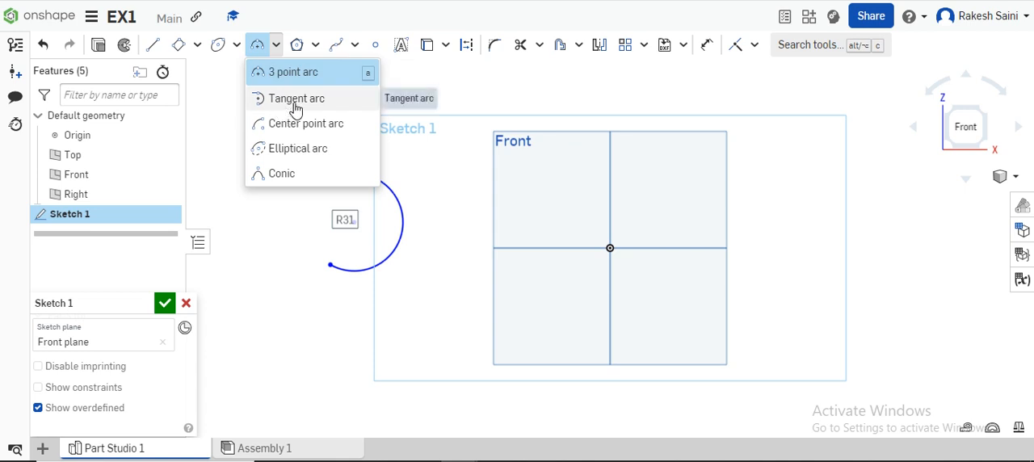
{"action": "left_click", "coordinate": [153, 46]}
{"action": "left_click", "coordinate": [517, 188]}
{"action": "left_click", "coordinate": [659, 160]}
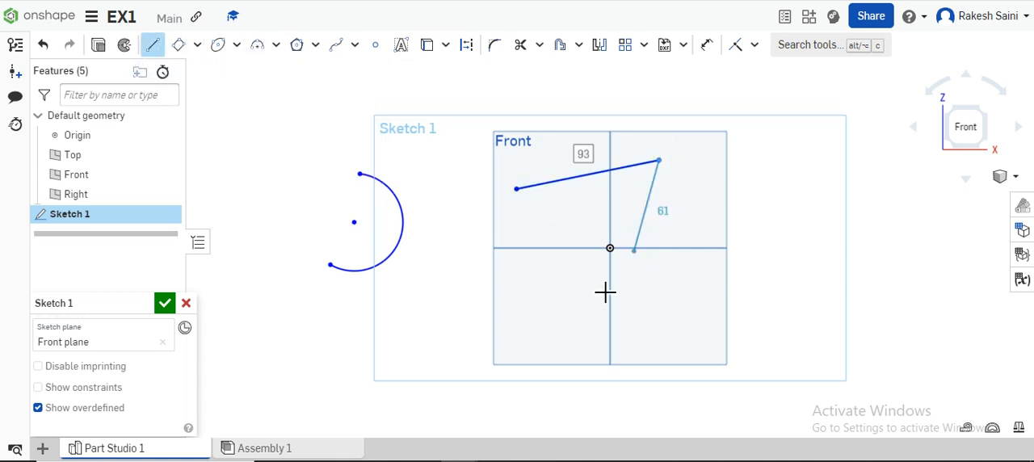
Add a tangent arc curving downward from the upper end of the sloping line.
{"action": "left_click", "coordinate": [281, 53]}
{"action": "left_click", "coordinate": [284, 95]}
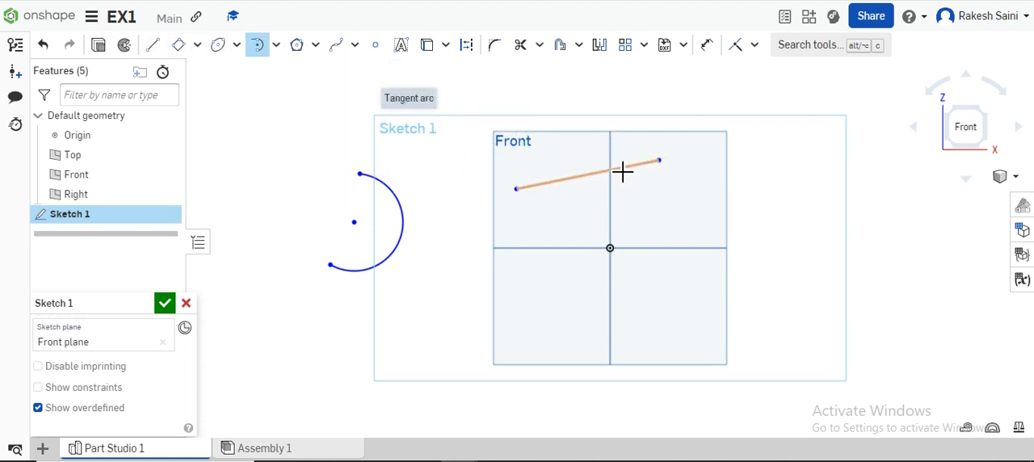
{"action": "left_click", "coordinate": [659, 159]}
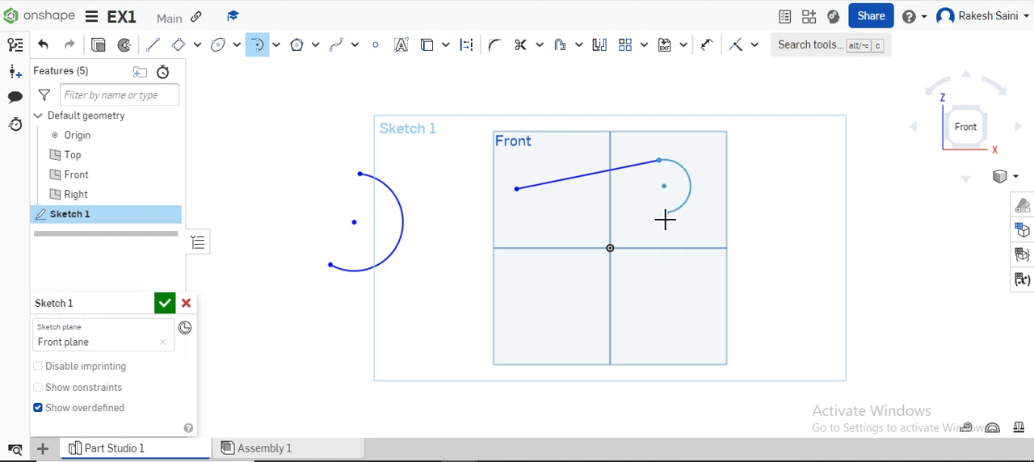
{"action": "left_click", "coordinate": [681, 225]}
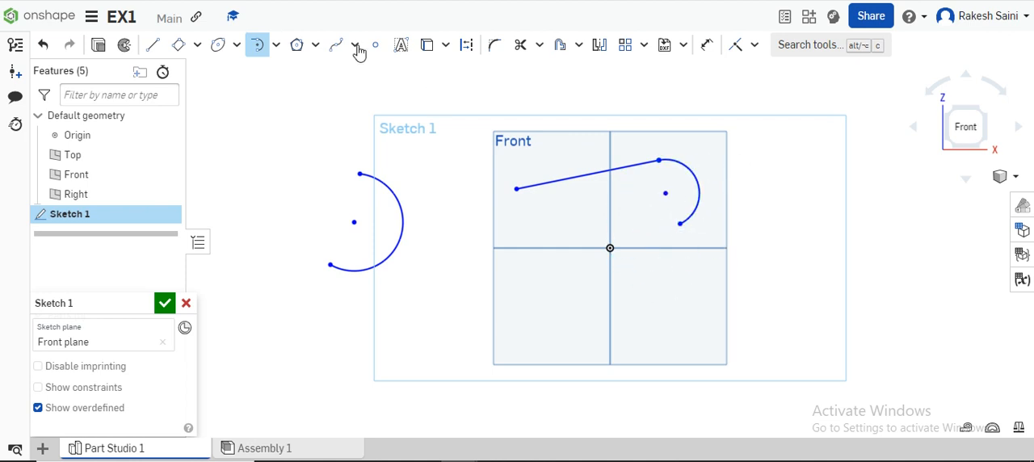
Draw a center point arc of about 43 mm radius below the 3 point arc.
{"action": "left_click", "coordinate": [276, 46]}
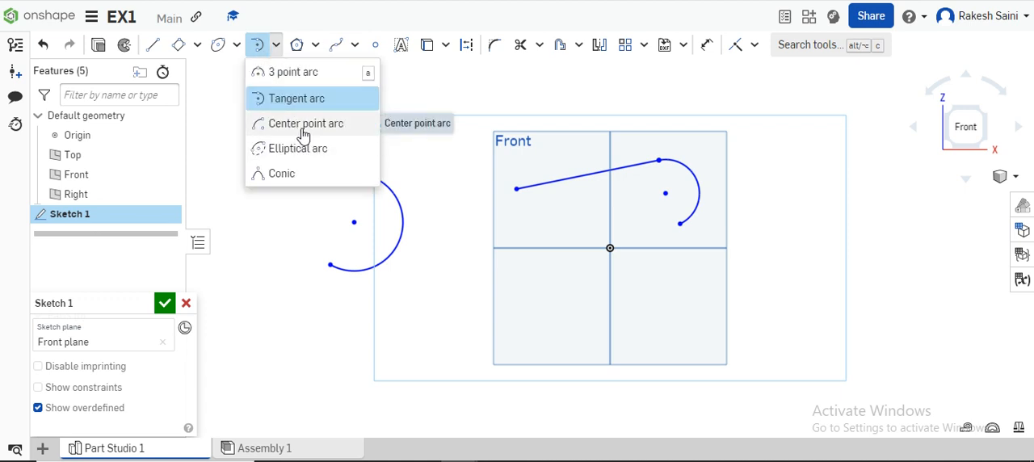
{"action": "left_click", "coordinate": [303, 130]}
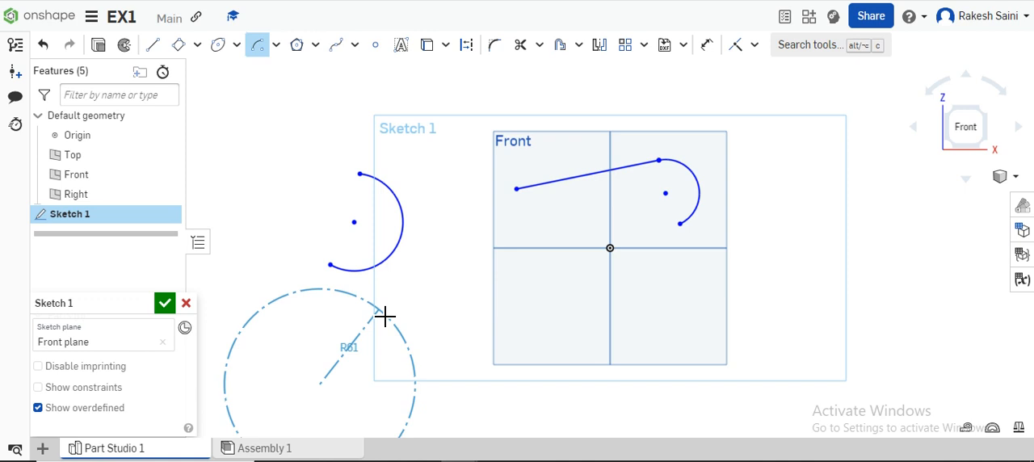
{"action": "left_click", "coordinate": [362, 334]}
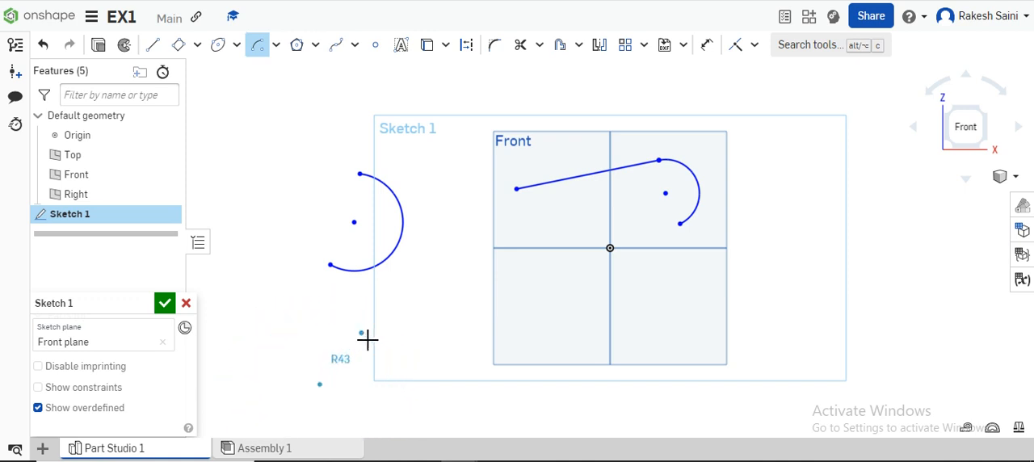
{"action": "left_click", "coordinate": [254, 382]}
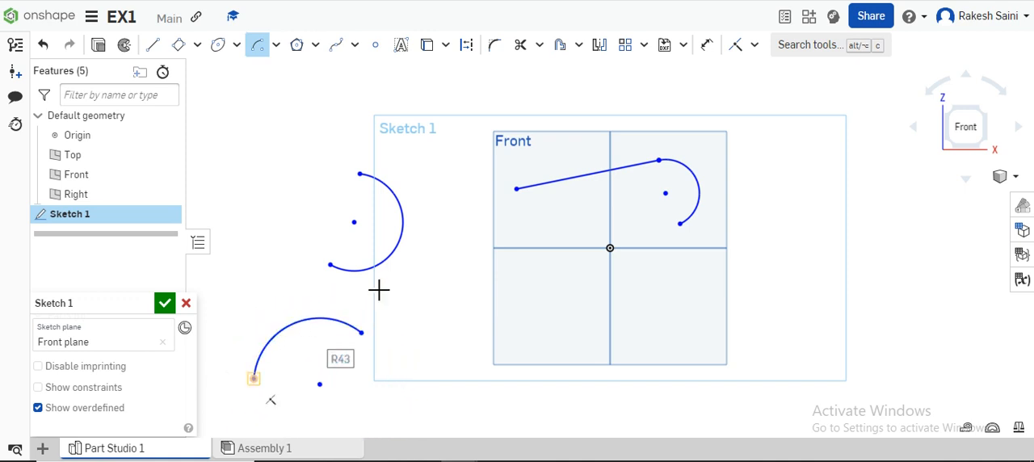
Draw an upward-bulging elliptical arc with axes of about 85 mm and 35 mm beside the 3 point arc.
{"action": "left_click", "coordinate": [276, 46]}
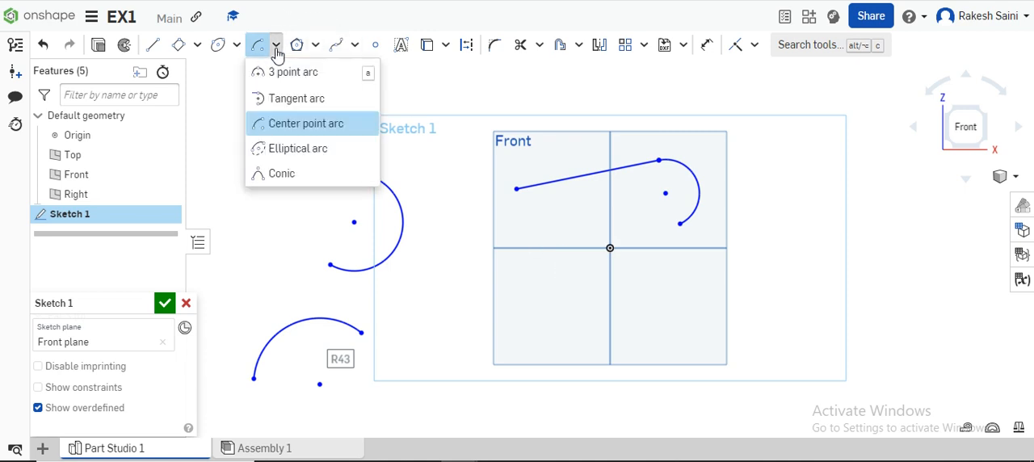
{"action": "left_click", "coordinate": [303, 149]}
{"action": "left_click", "coordinate": [277, 192]}
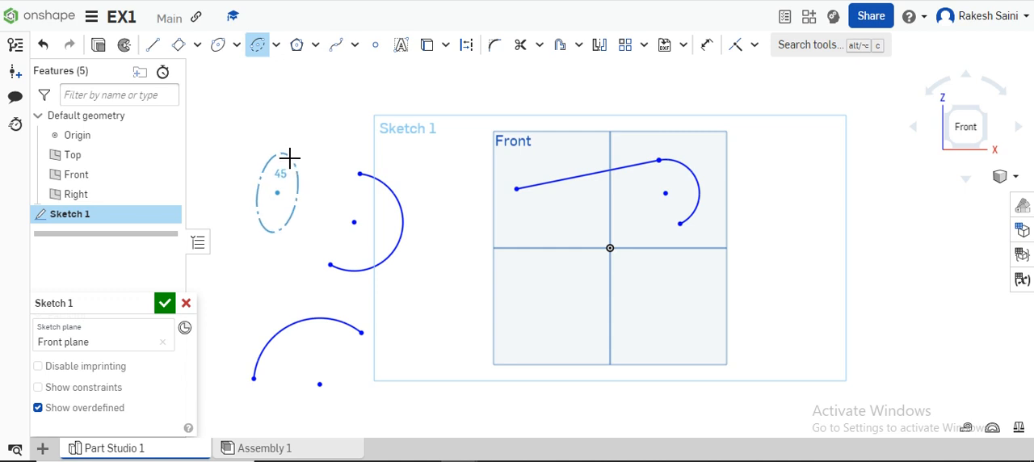
{"action": "left_click", "coordinate": [282, 133]}
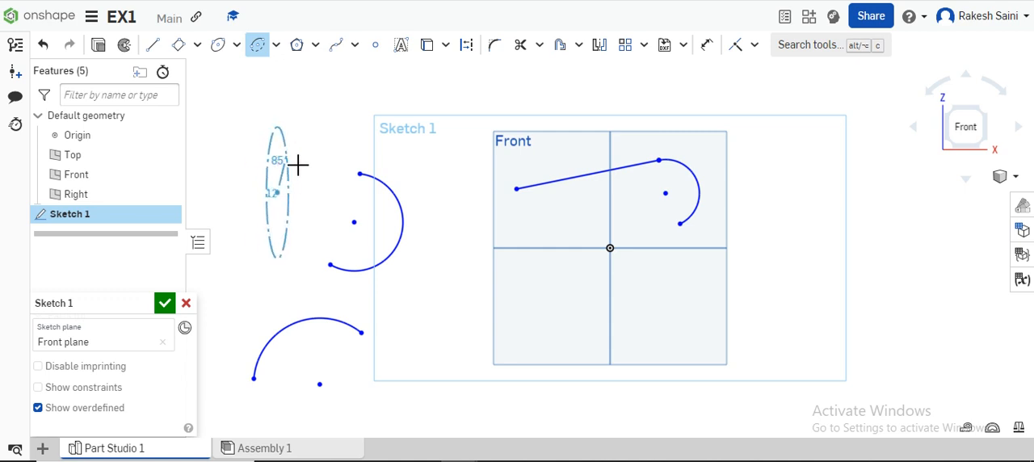
{"action": "left_click", "coordinate": [308, 170]}
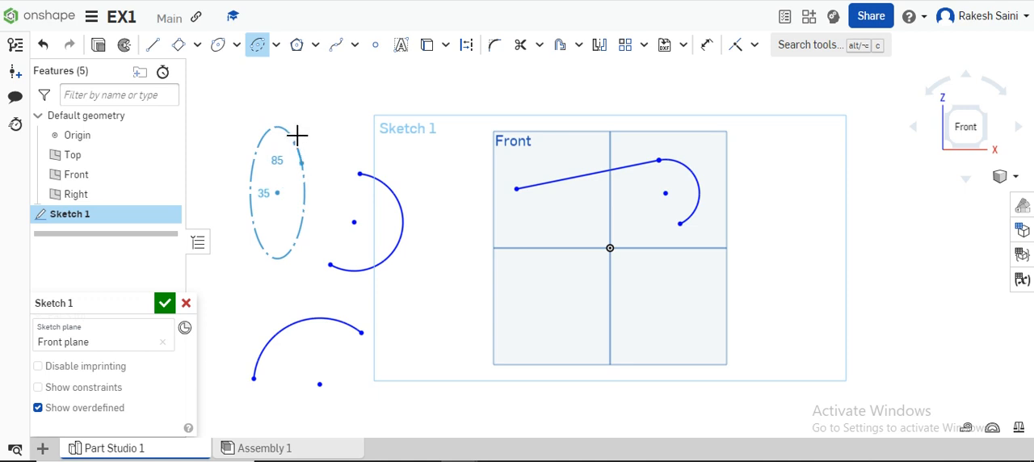
{"action": "left_click", "coordinate": [262, 174]}
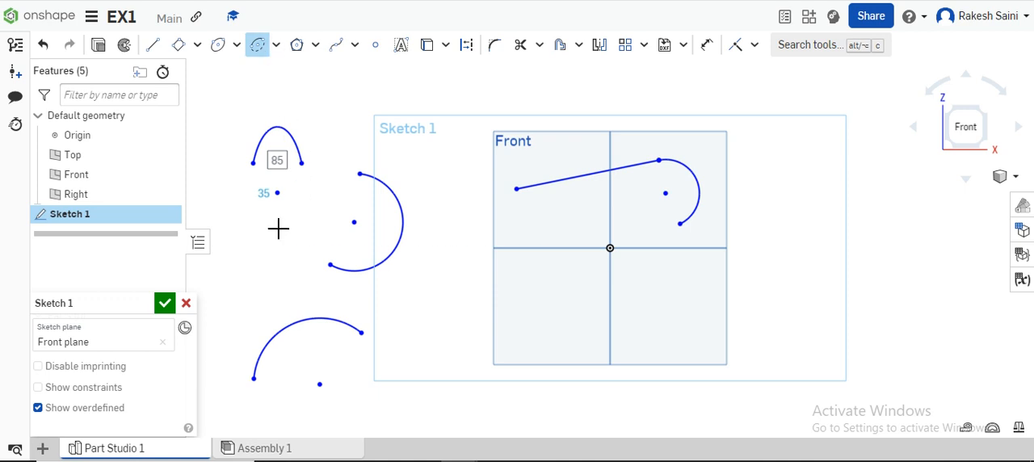
Draw a tall, narrow conic curve between the 3 point arc and the Front plane.
{"action": "left_click", "coordinate": [276, 46]}
{"action": "left_click", "coordinate": [284, 174]}
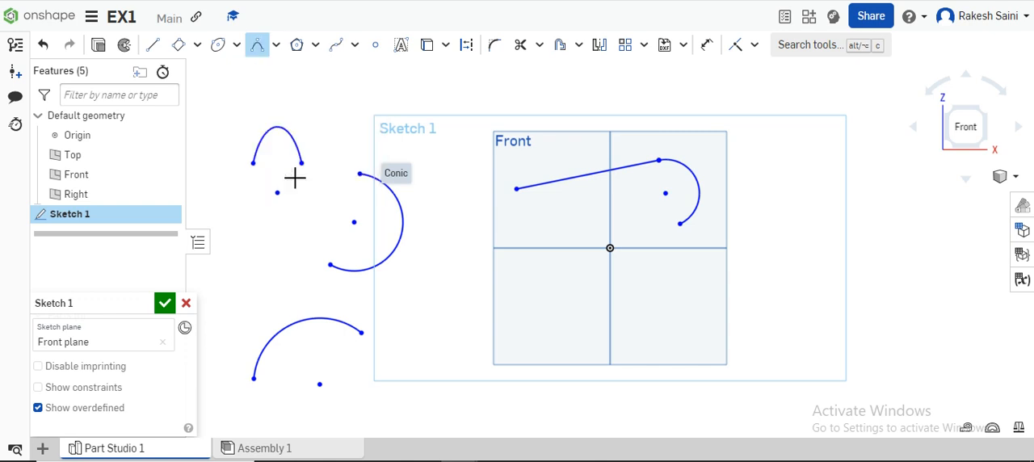
{"action": "left_click", "coordinate": [424, 302]}
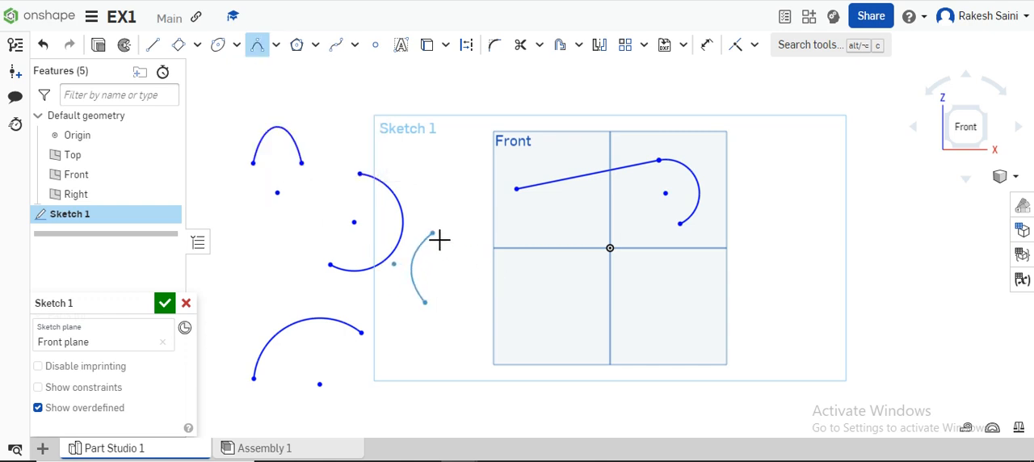
{"action": "left_click", "coordinate": [489, 298]}
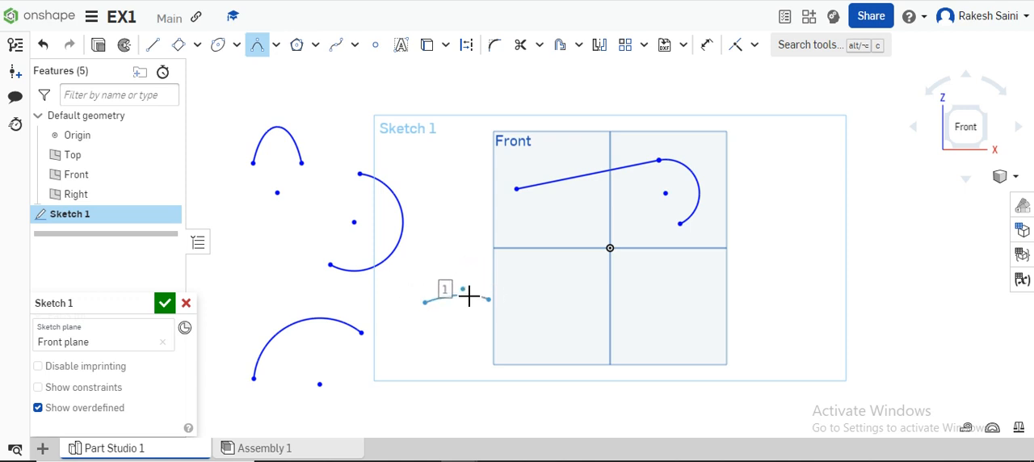
{"action": "left_click", "coordinate": [461, 129]}
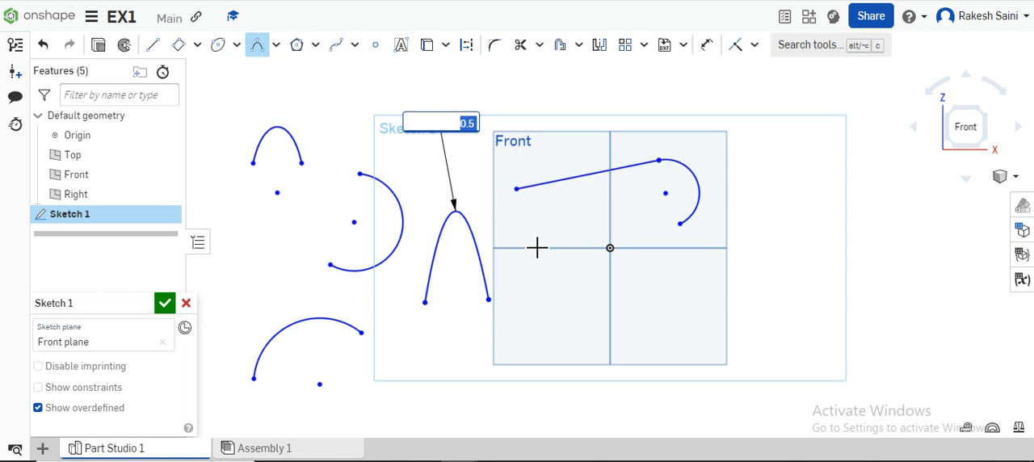
Try to set the conic's rho value to 1, and undo the entry.
{"action": "type", "text": "1"}
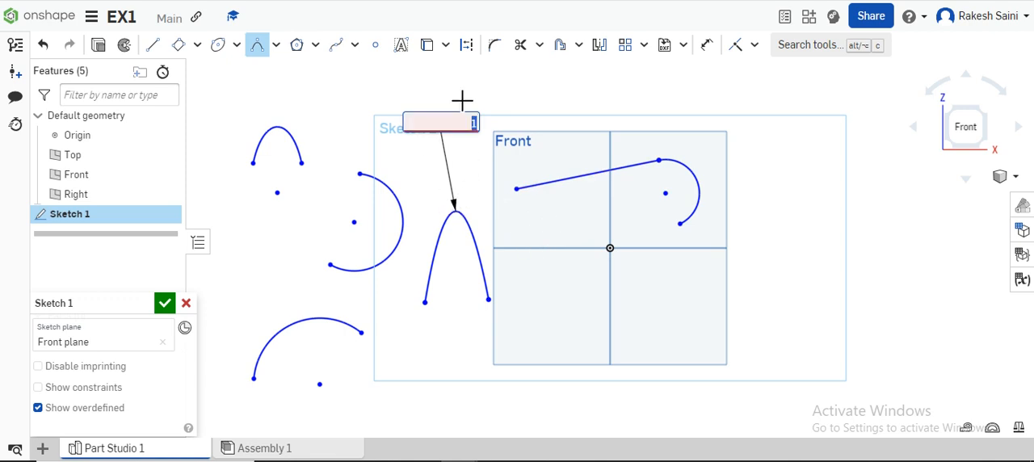
{"action": "key", "text": "ctrl+z"}
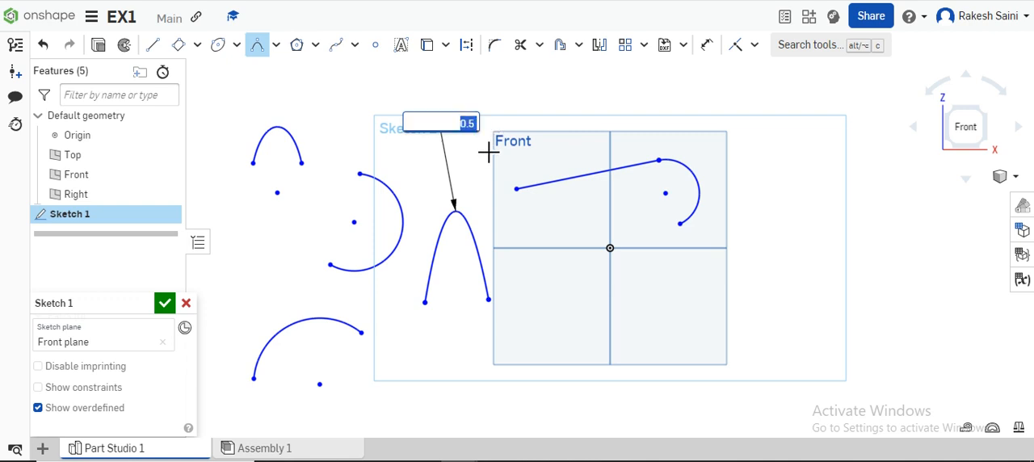
{"action": "key", "text": "Escape"}
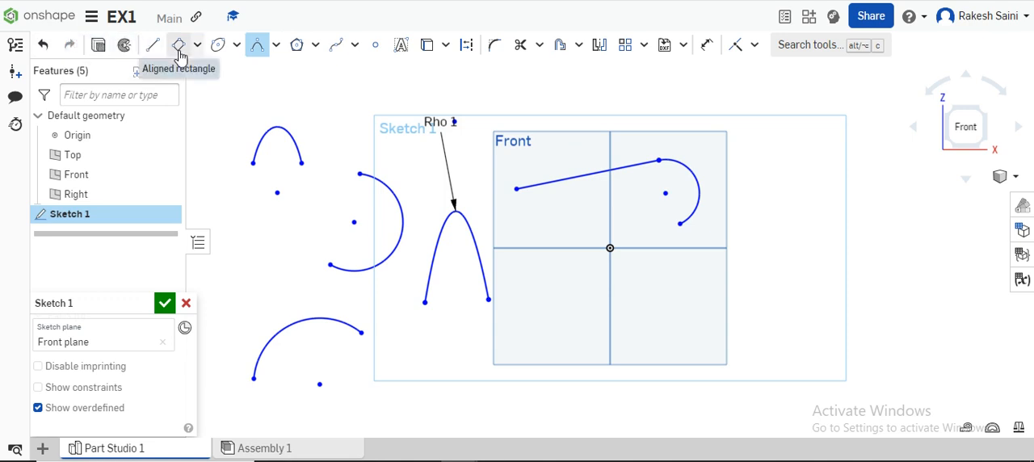
Delete all the arcs, the line and the conic from the sketch.
{"action": "key", "text": "Escape"}
{"action": "mouse_move", "coordinate": [226, 94]}
{"action": "left_mouse_down"}
{"action": "mouse_move", "coordinate": [593, 277]}
{"action": "mouse_move", "coordinate": [738, 377]}
{"action": "mouse_move", "coordinate": [762, 419]}
{"action": "left_mouse_up"}
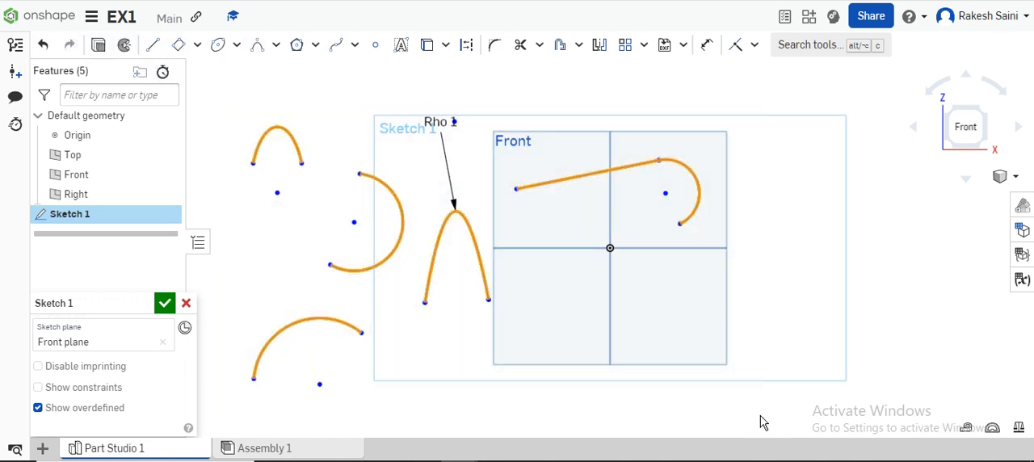
{"action": "key", "text": "Delete"}
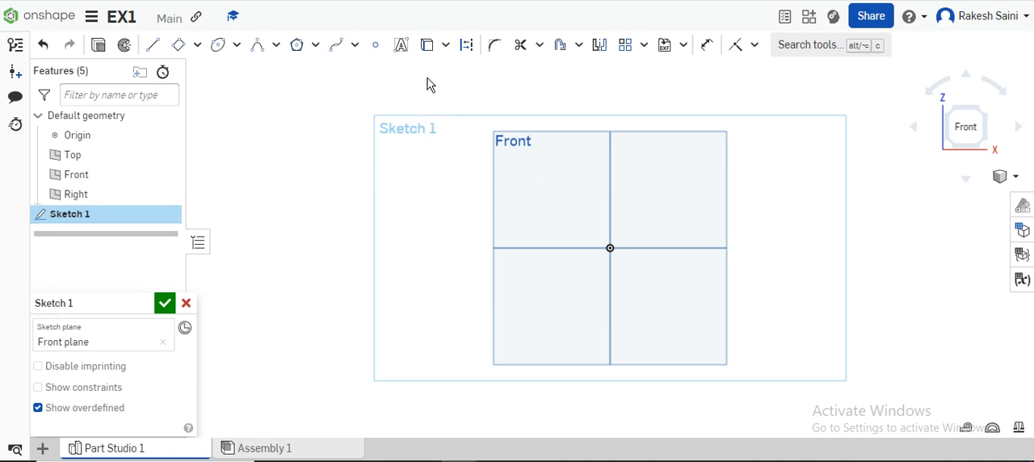
Draw a six-sided inscribed polygon with sides of about 35 mm beside the Front plane, level with the origin.
{"action": "left_click", "coordinate": [315, 51]}
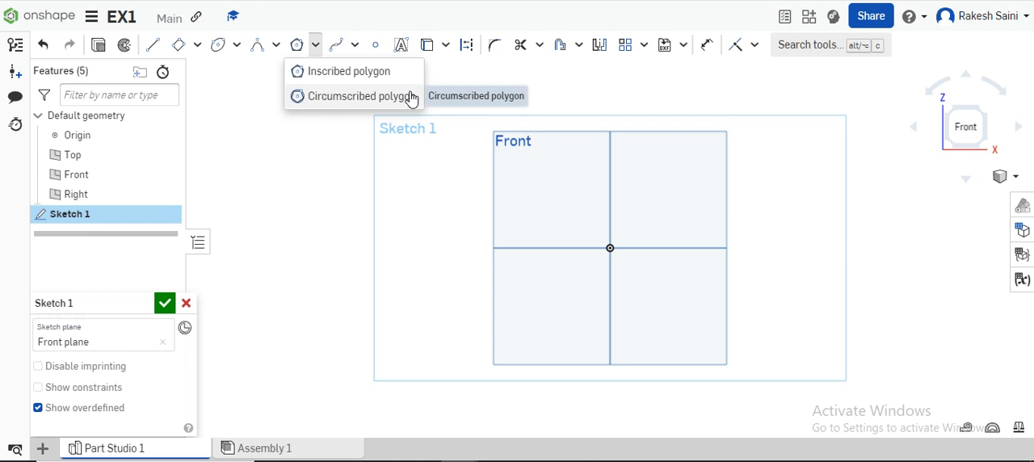
{"action": "left_click", "coordinate": [363, 73]}
{"action": "left_click", "coordinate": [422, 248]}
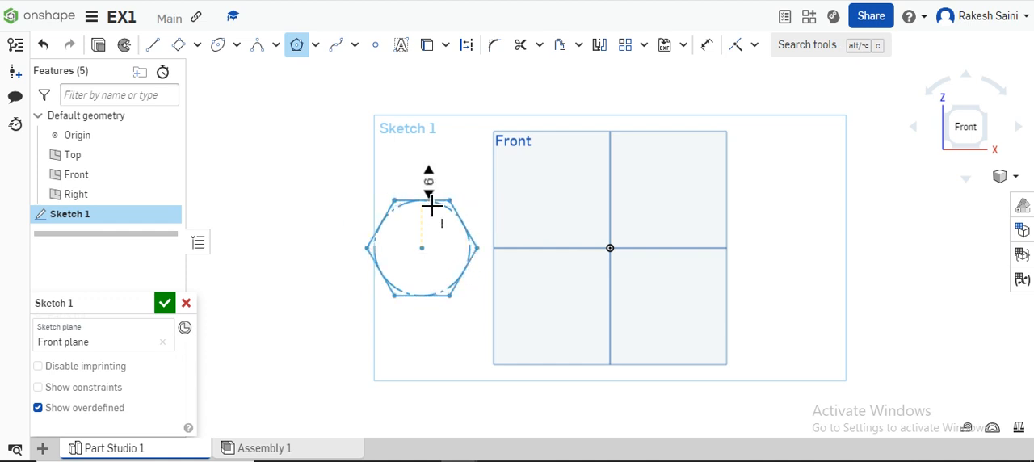
{"action": "left_click", "coordinate": [432, 207]}
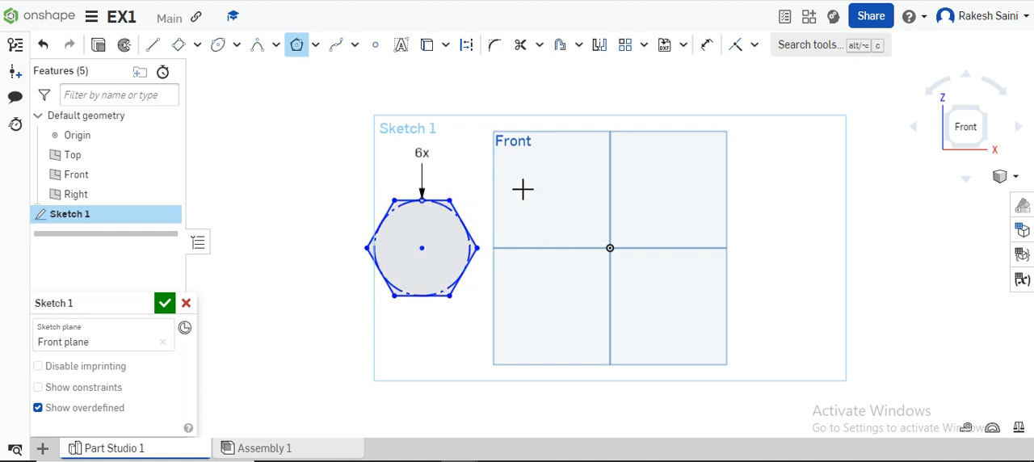
Dimension the hexagon's lower slanted side and set its length to 50 mm.
{"action": "left_click", "coordinate": [707, 44]}
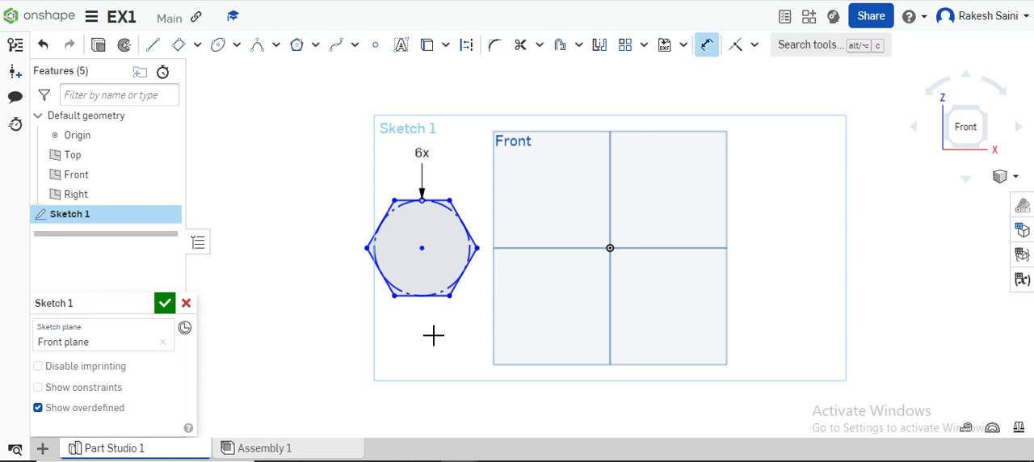
{"action": "left_click", "coordinate": [475, 258]}
{"action": "left_click", "coordinate": [524, 313]}
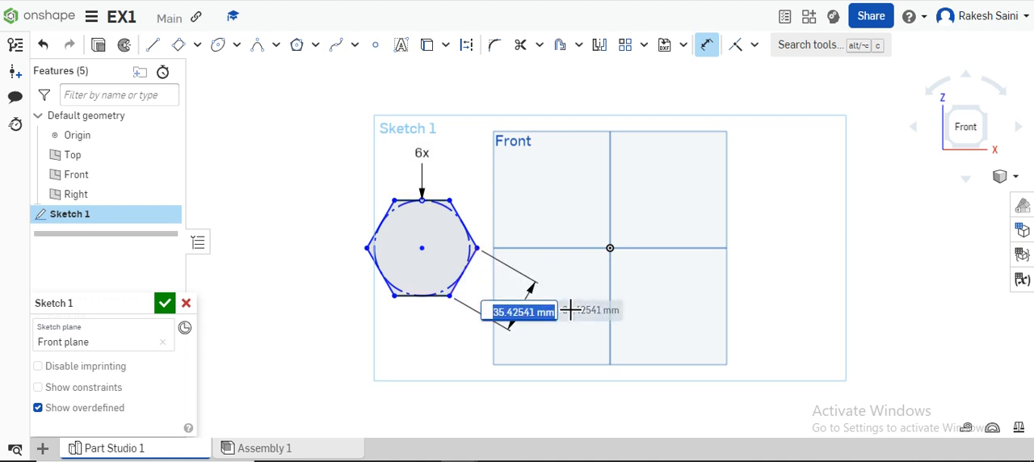
{"action": "type", "text": "50"}
{"action": "key", "text": "Return"}
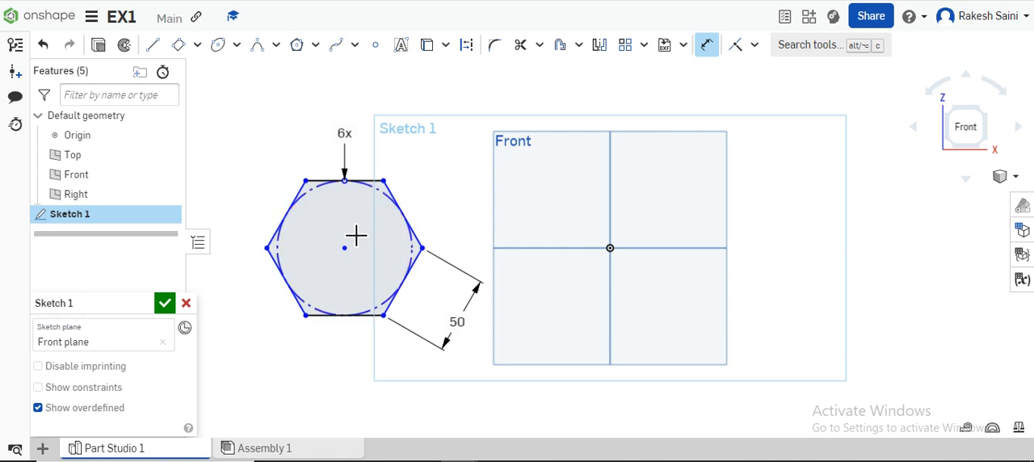
{"action": "left_click", "coordinate": [369, 180]}
Draw a six-sided circumscribed polygon over the Front plane's upper-right corner.
{"action": "left_click", "coordinate": [316, 46]}
{"action": "left_click", "coordinate": [333, 98]}
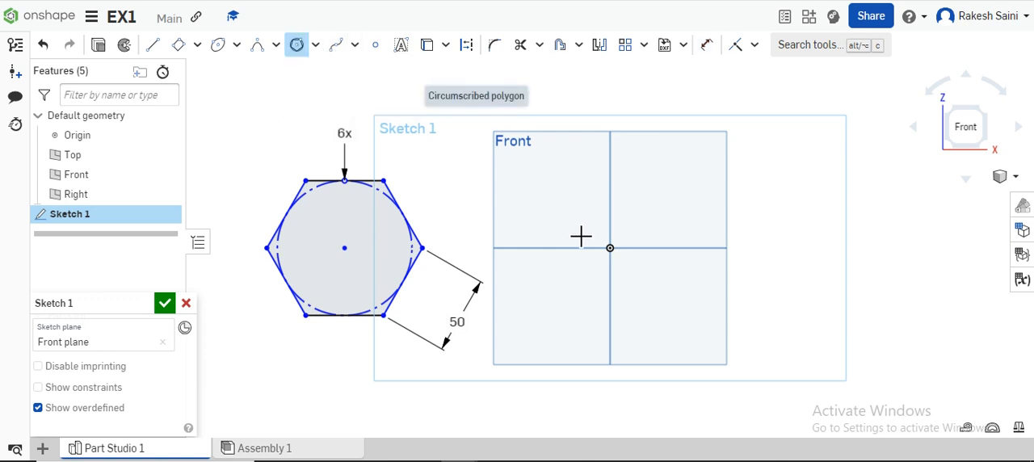
{"action": "left_click", "coordinate": [711, 183]}
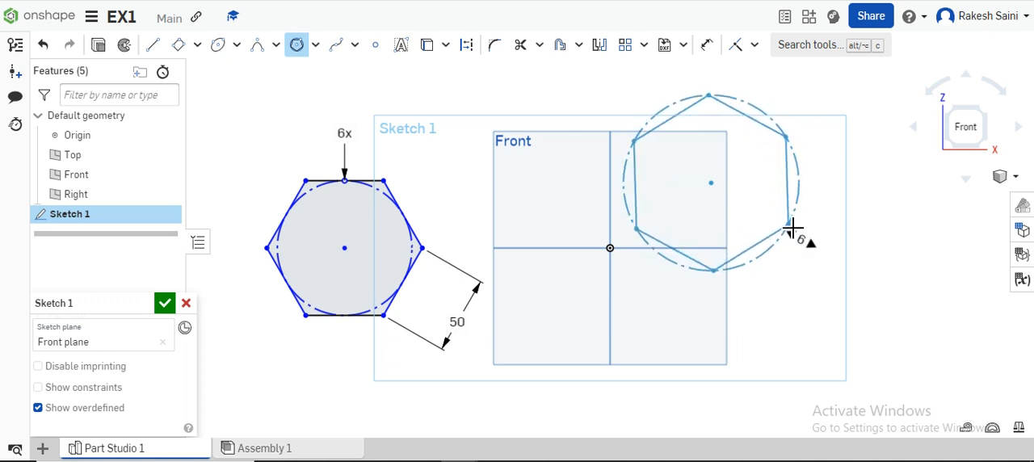
{"action": "left_click", "coordinate": [791, 227]}
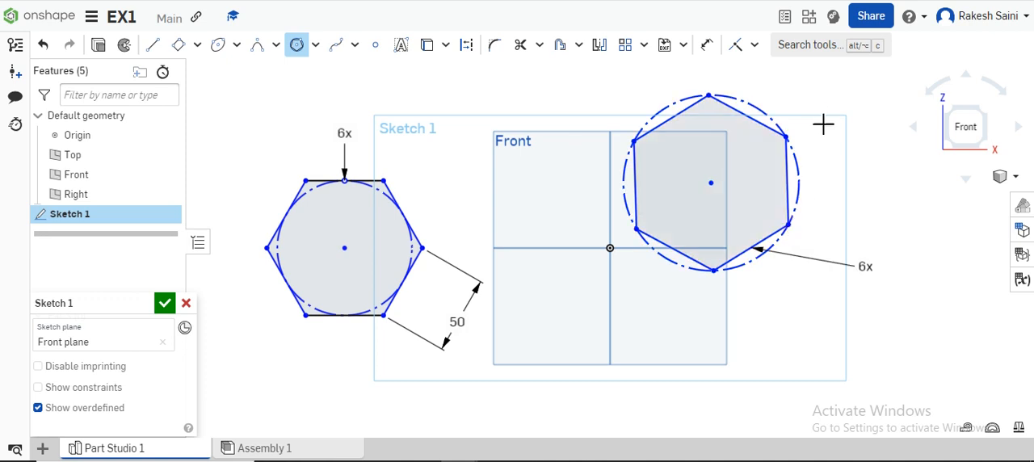
{"action": "left_click", "coordinate": [866, 267]}
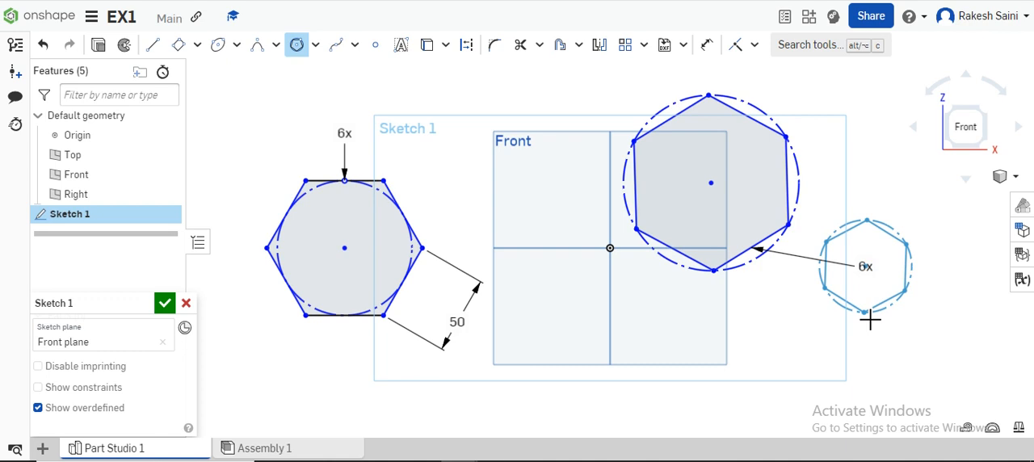
{"action": "key", "text": "Escape"}
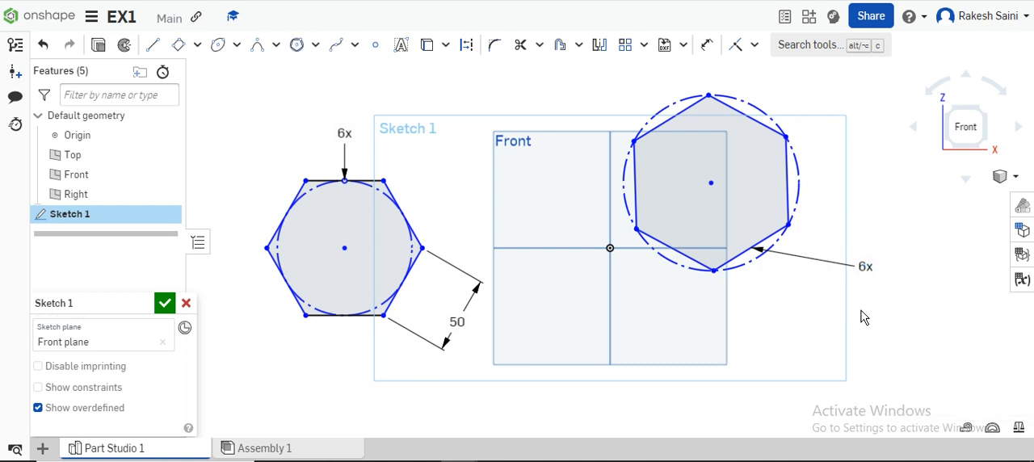
Set the number of sides of the circumscribed polygon to 8.
{"action": "double_click", "coordinate": [863, 268]}
{"action": "type", "text": "8"}
{"action": "key", "text": "Return"}
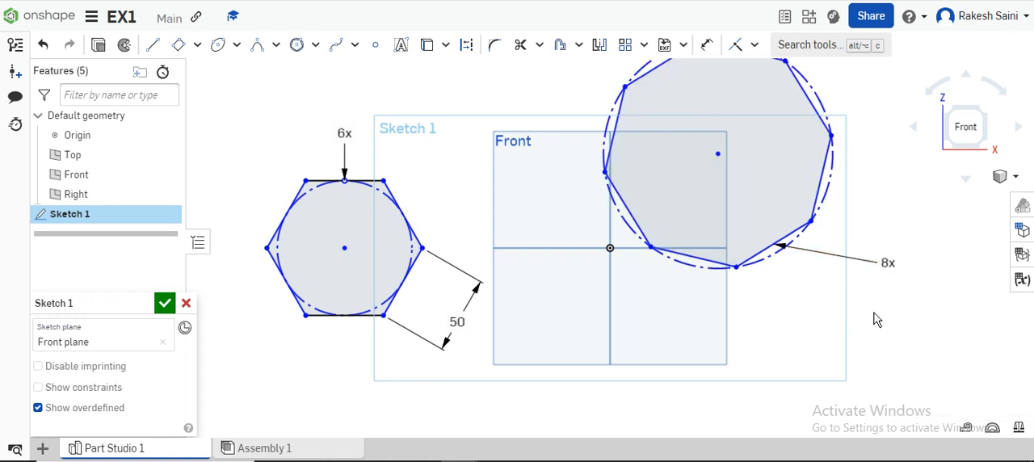
Dimension the lower side of the eight-sided polygon and set its length to 25 mm.
{"action": "scroll", "coordinate": [841, 352], "scroll_direction": "up", "scroll_amount": 1}
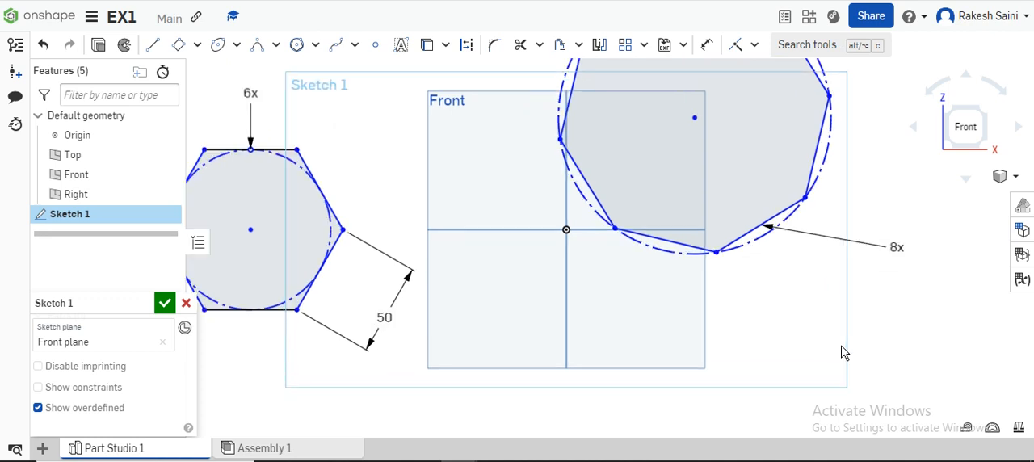
{"action": "scroll", "coordinate": [841, 352], "scroll_direction": "down", "scroll_amount": 2}
{"action": "left_click", "coordinate": [707, 45]}
{"action": "left_click", "coordinate": [732, 280]}
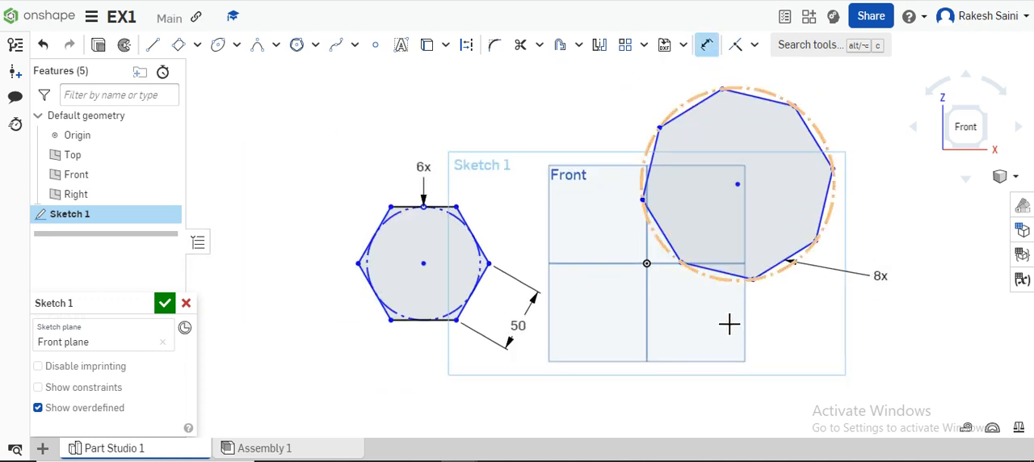
{"action": "left_click", "coordinate": [706, 334]}
{"action": "type", "text": "25"}
{"action": "key", "text": "Return"}
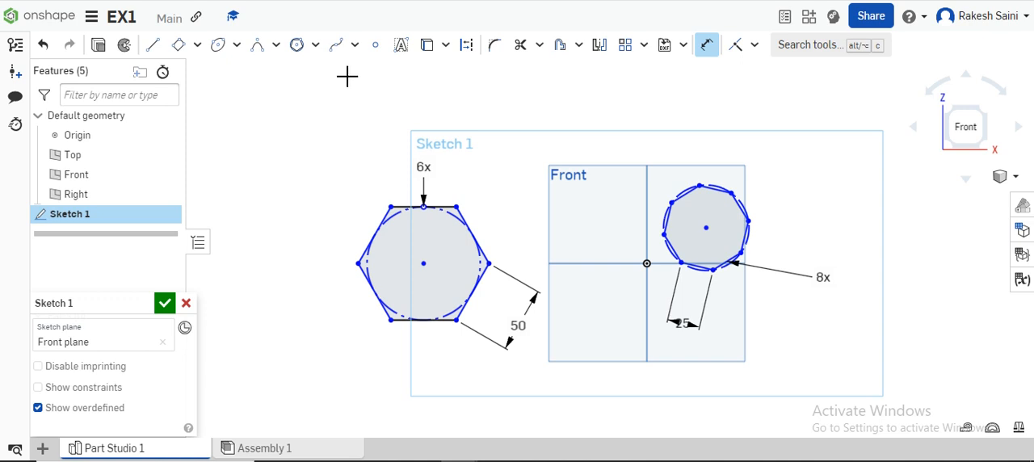
Draw a wavy spline through six points, rising from beside the hexagon and passing above it.
{"action": "left_click", "coordinate": [353, 50]}
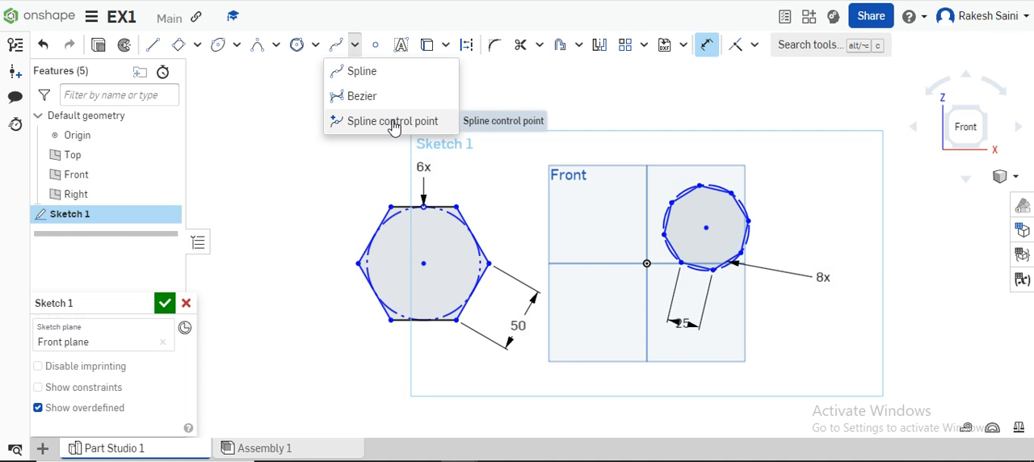
{"action": "left_click", "coordinate": [393, 73]}
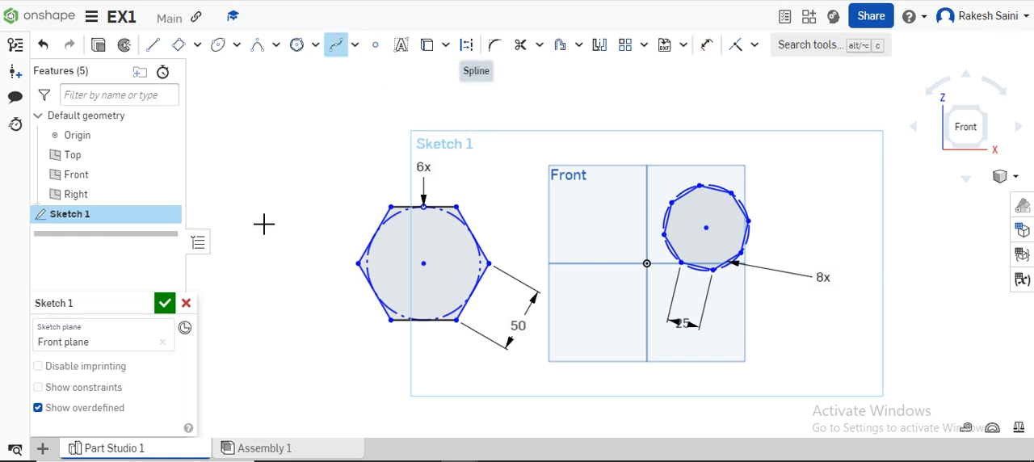
{"action": "left_click", "coordinate": [254, 231]}
{"action": "left_click", "coordinate": [287, 159]}
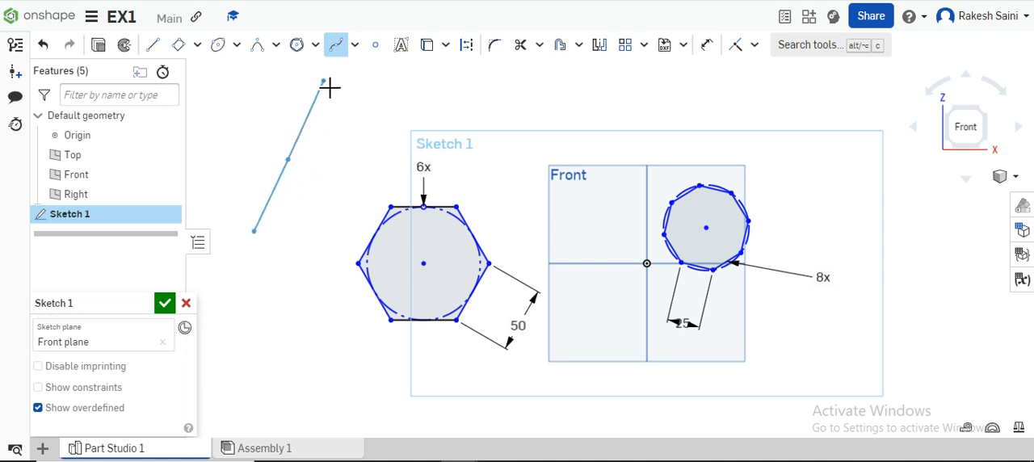
{"action": "left_click", "coordinate": [379, 138]}
{"action": "left_click", "coordinate": [431, 88]}
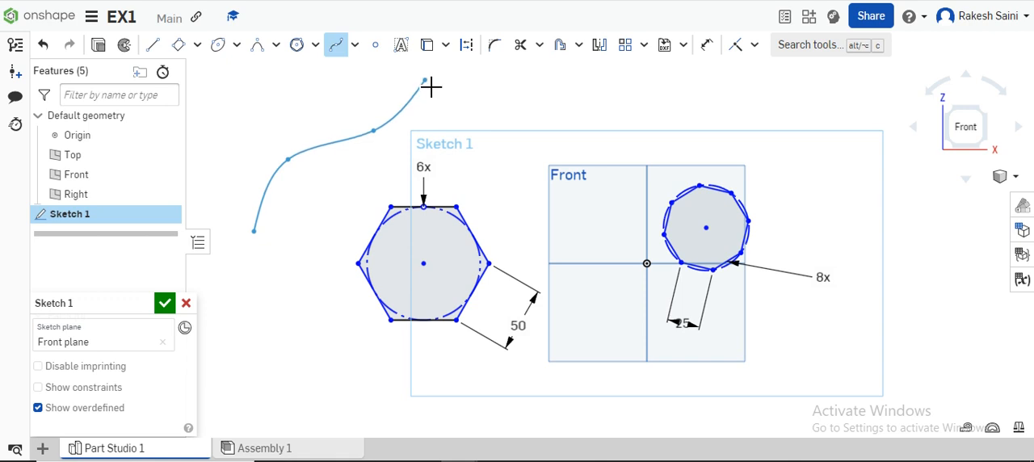
{"action": "left_click", "coordinate": [489, 124]}
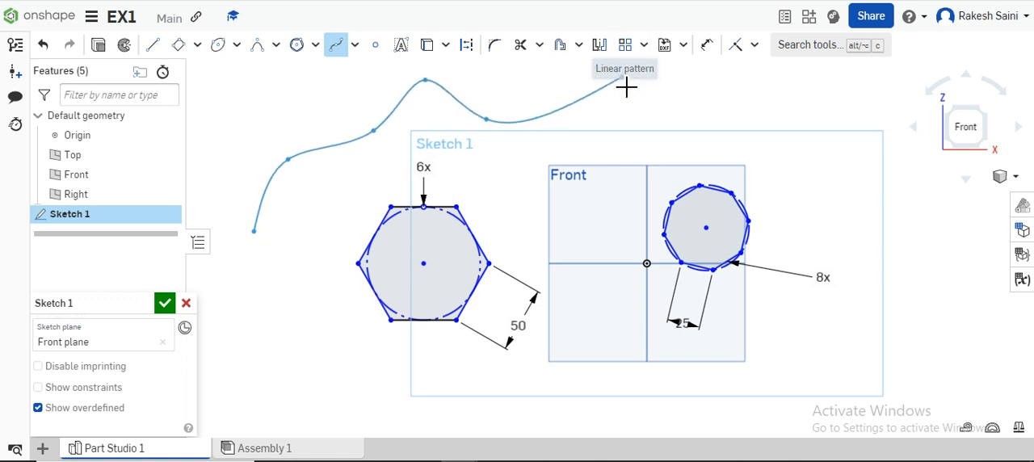
{"action": "double_click", "coordinate": [587, 95]}
Draw an S-shaped Bezier curve with four control points above the eight-sided polygon.
{"action": "left_click", "coordinate": [354, 45]}
{"action": "left_click", "coordinate": [361, 96]}
{"action": "left_click", "coordinate": [663, 146]}
{"action": "left_click", "coordinate": [745, 122]}
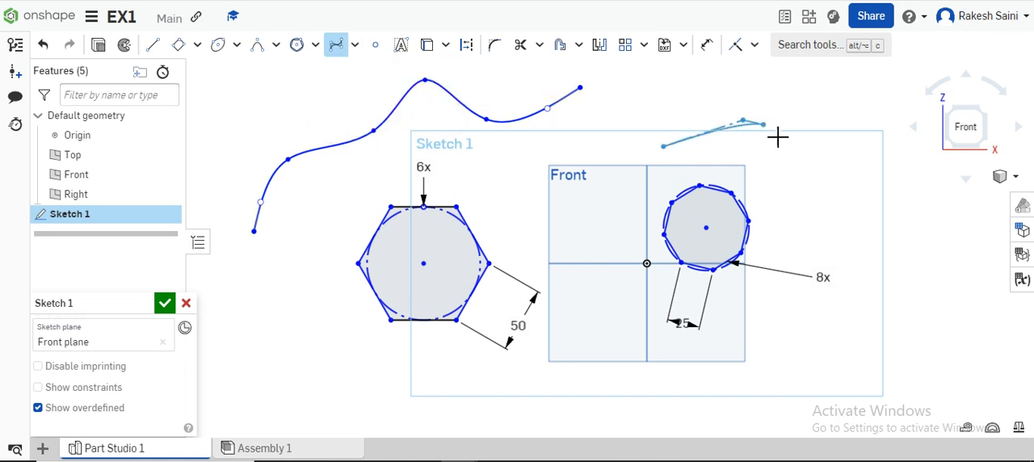
{"action": "left_click", "coordinate": [845, 197]}
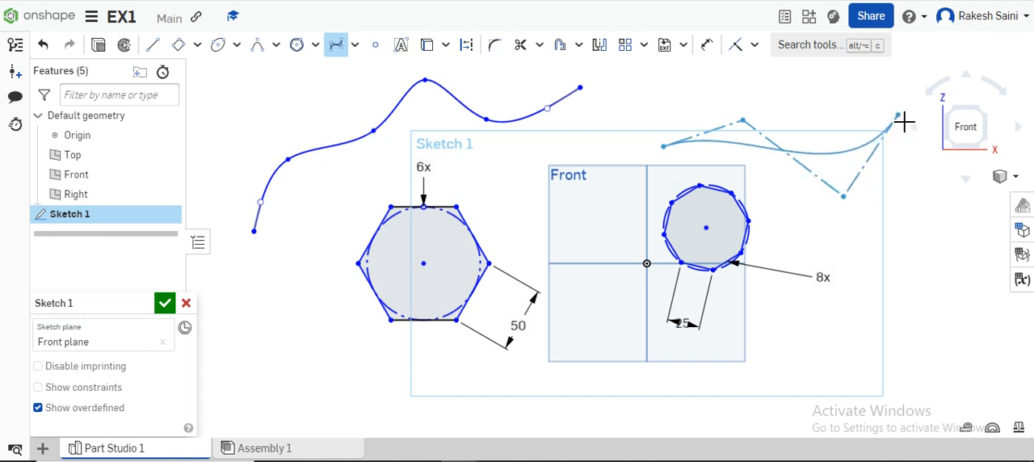
{"action": "left_click", "coordinate": [898, 116]}
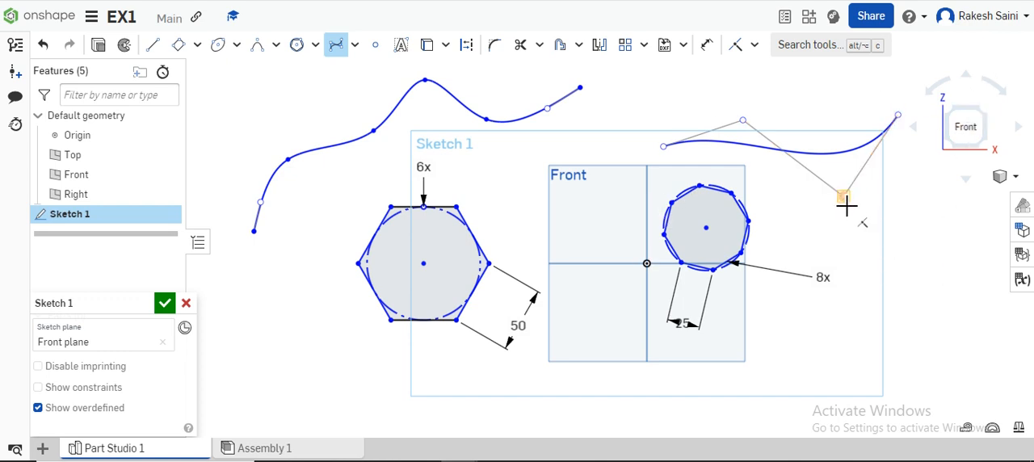
Add extra points along the wavy spline with the Spline control point tool.
{"action": "left_click", "coordinate": [354, 49]}
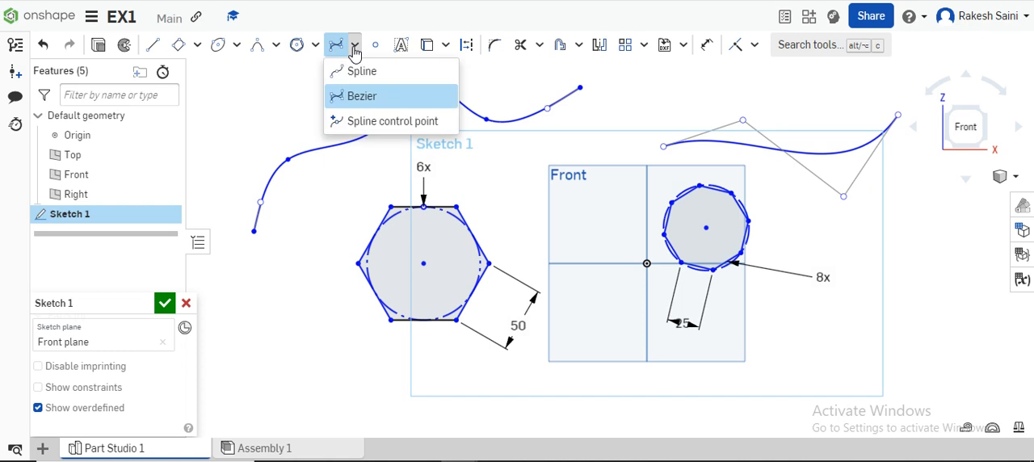
{"action": "left_click", "coordinate": [368, 121]}
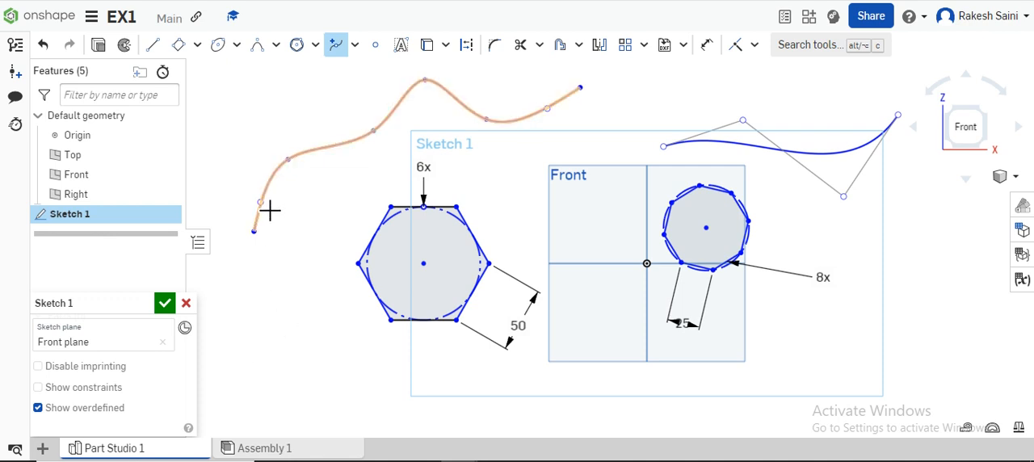
{"action": "left_click", "coordinate": [338, 43]}
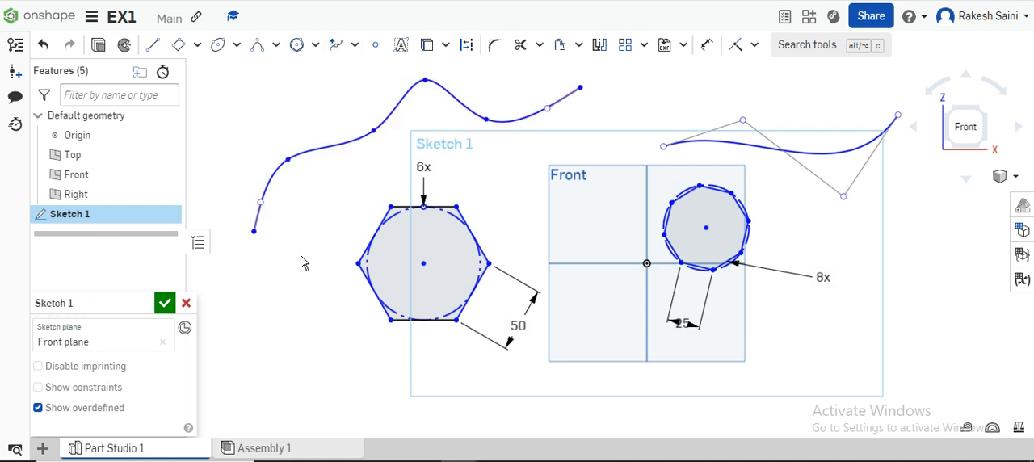
{"action": "left_click", "coordinate": [259, 203]}
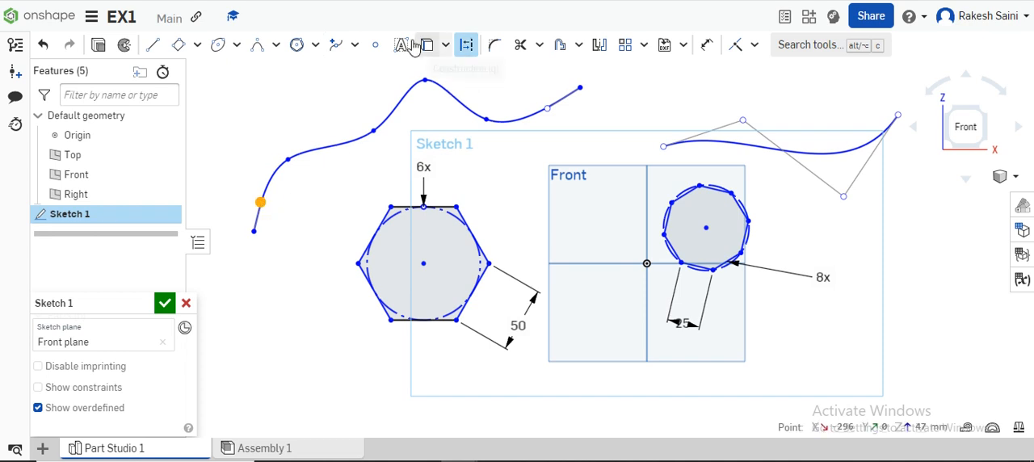
{"action": "left_click", "coordinate": [355, 44]}
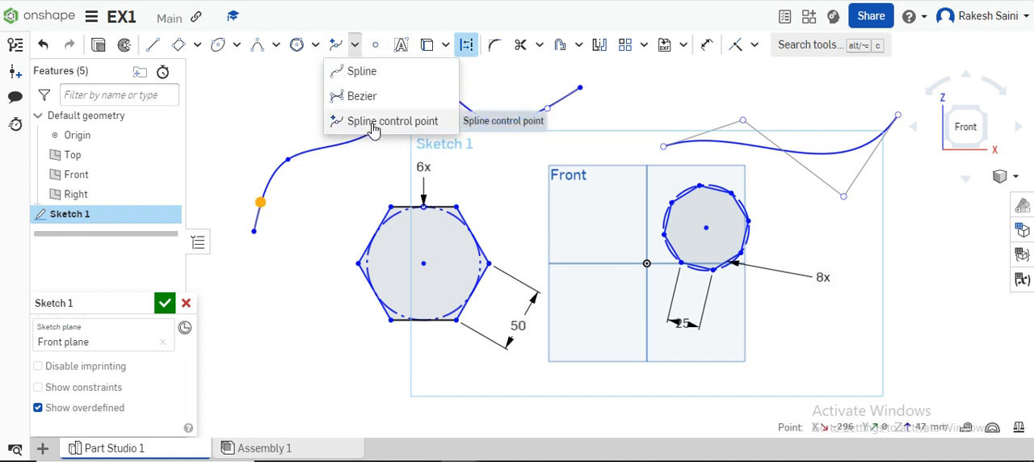
{"action": "left_click", "coordinate": [373, 122]}
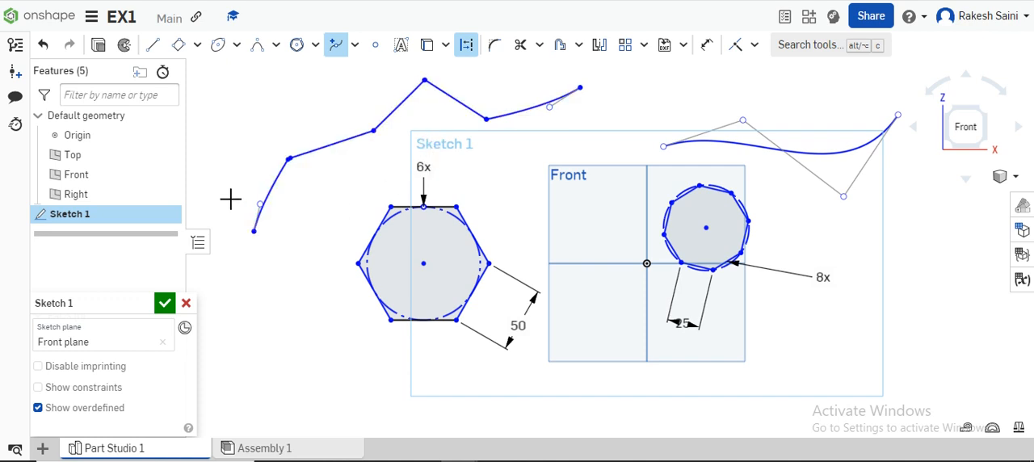
{"action": "key", "text": "Escape"}
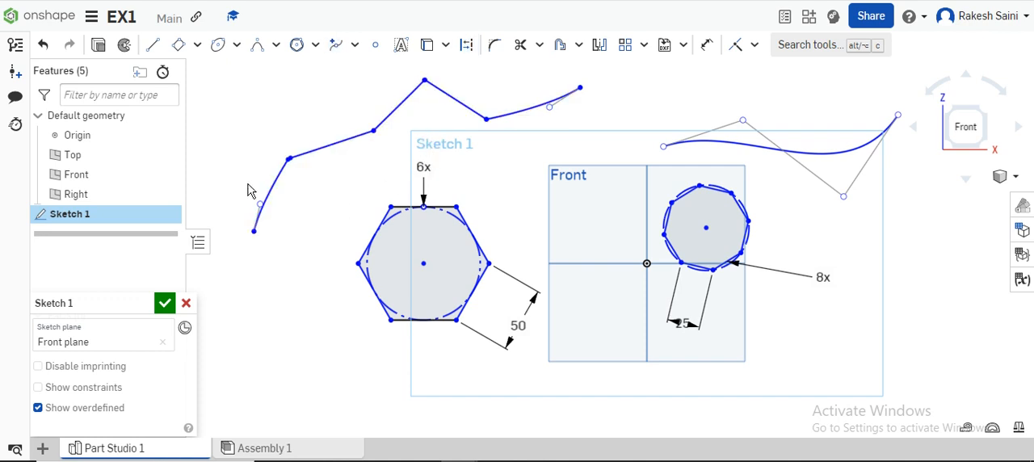
Place three sketch points in a loose column to the left of the hexagon.
{"action": "left_click", "coordinate": [376, 46]}
{"action": "left_click", "coordinate": [308, 359]}
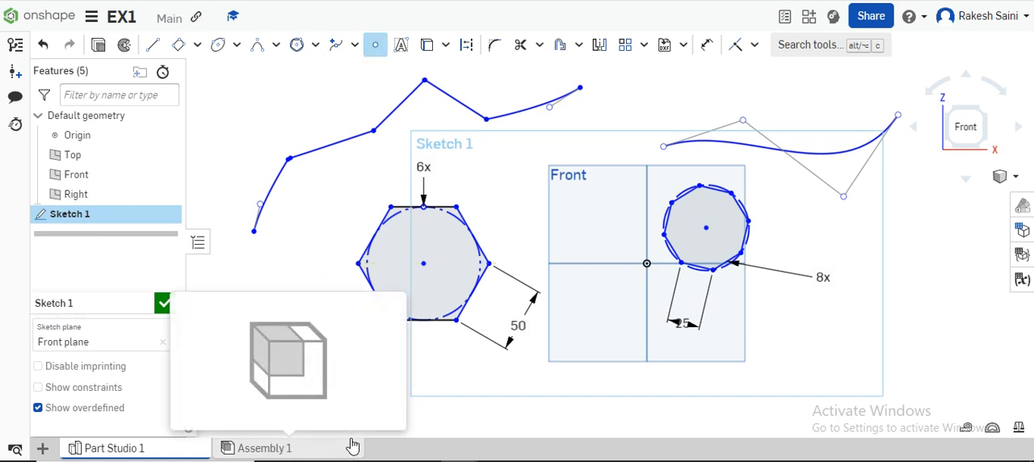
{"action": "left_click", "coordinate": [322, 256]}
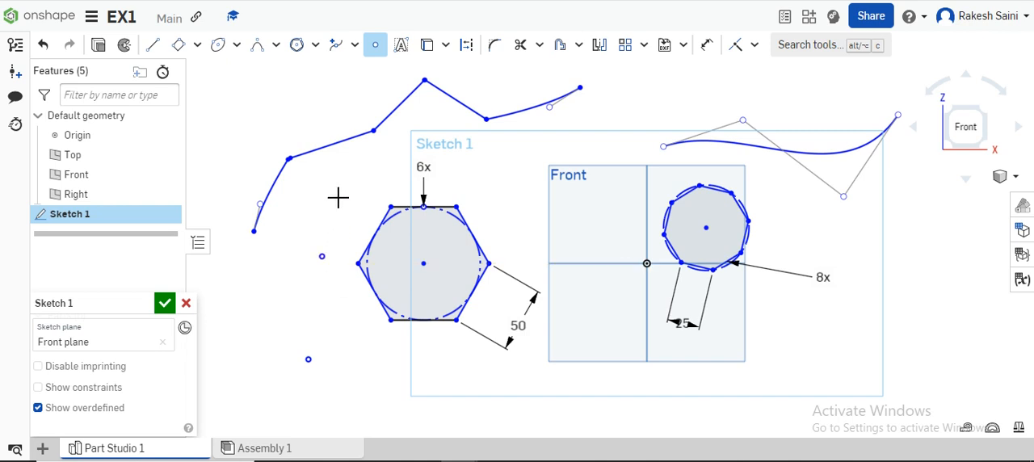
{"action": "left_click", "coordinate": [338, 186]}
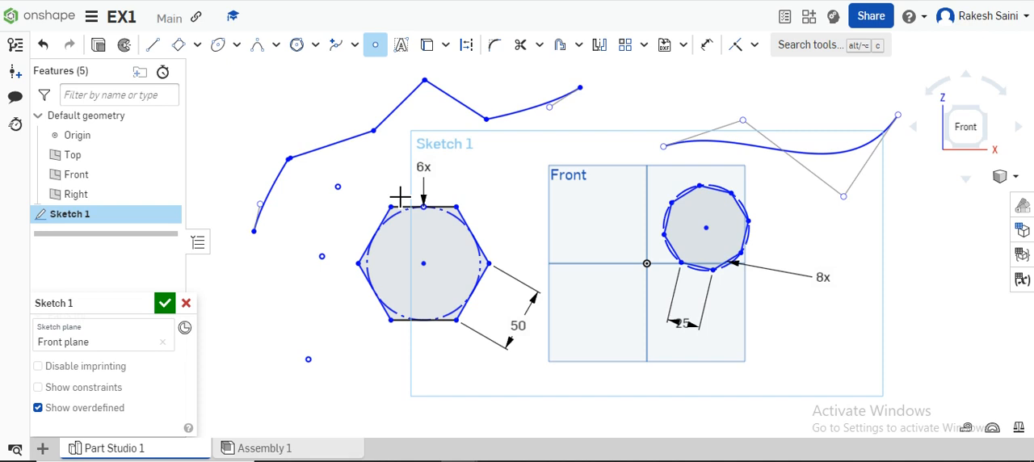
Add the bold italic text "rcs" across the hexagon and move its frame's upper-left corner down to the level of the hexagon's centre.
{"action": "left_click", "coordinate": [402, 46]}
{"action": "left_click_drag", "start_coordinate": [311, 213], "coordinate": [657, 320]}
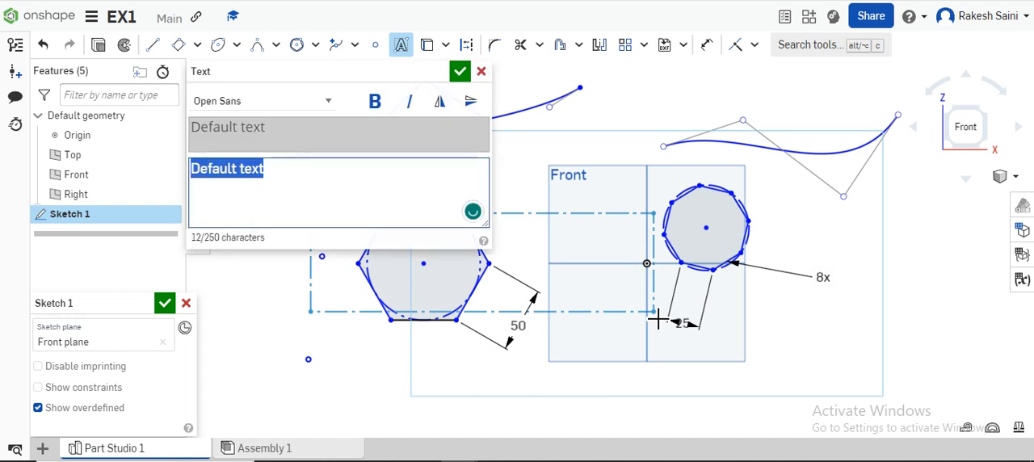
{"action": "type", "text": "rcs"}
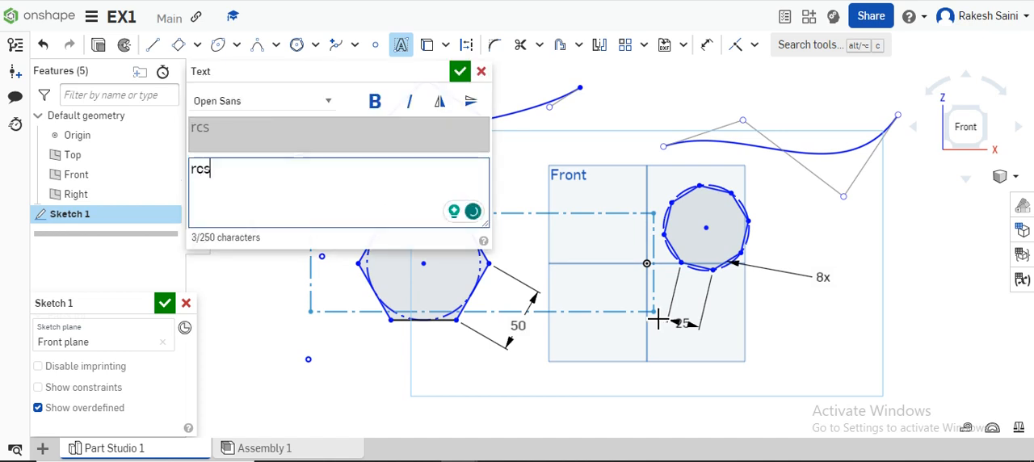
{"action": "left_click", "coordinate": [375, 103]}
{"action": "left_click", "coordinate": [410, 102]}
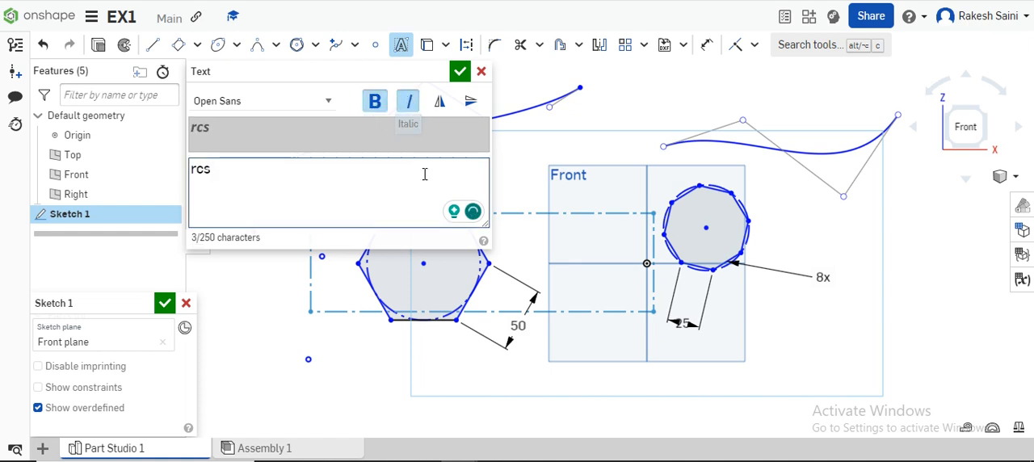
{"action": "left_click", "coordinate": [461, 71]}
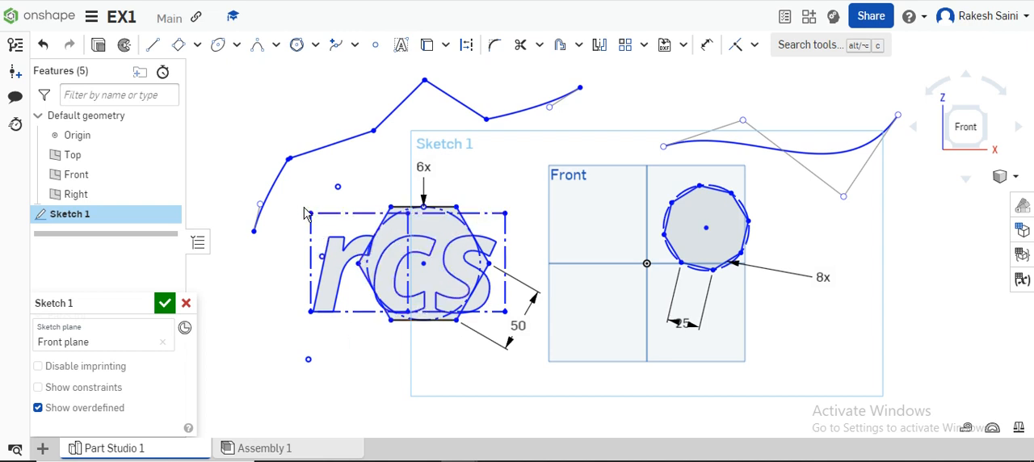
{"action": "left_click_drag", "start_coordinate": [311, 214], "coordinate": [367, 263]}
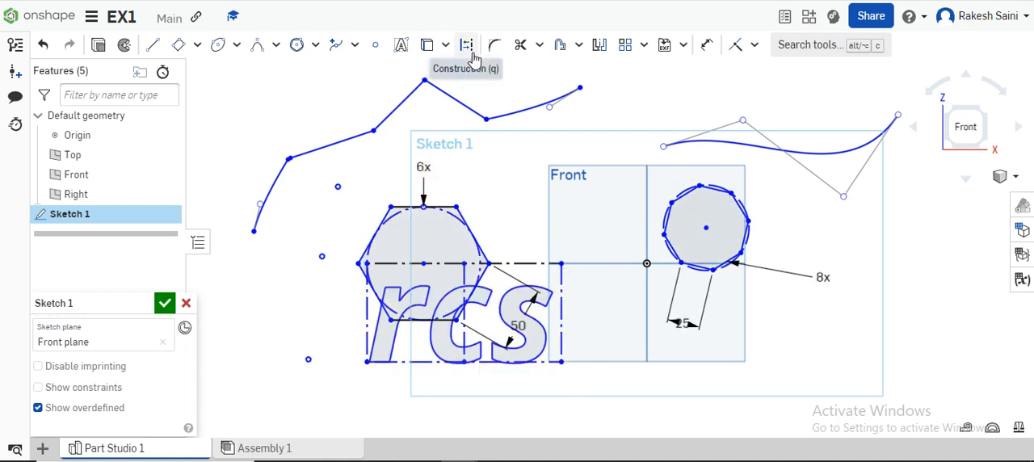
{"action": "left_click", "coordinate": [446, 45]}
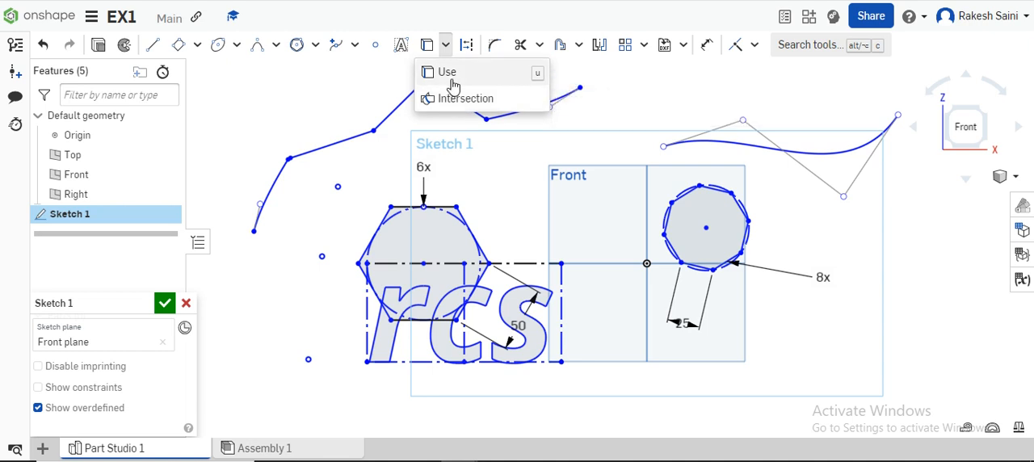
{"action": "left_click", "coordinate": [373, 81]}
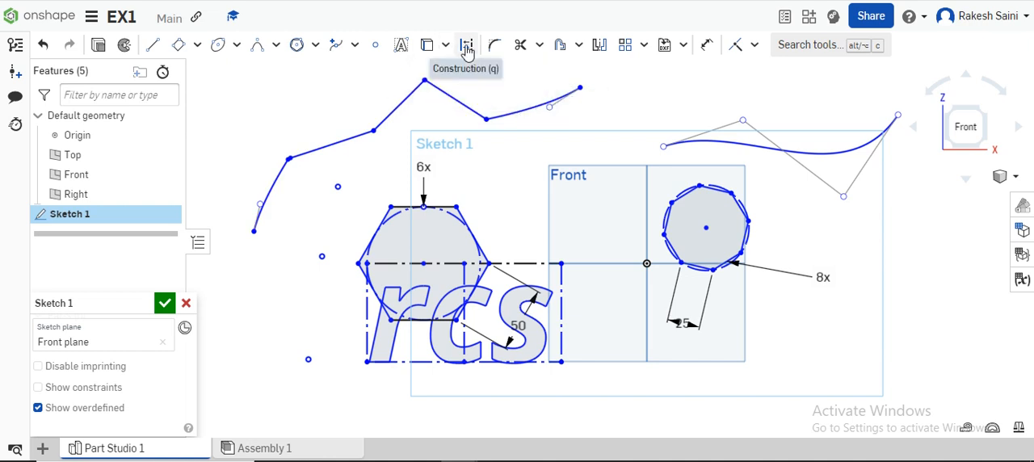
{"action": "left_click", "coordinate": [467, 49]}
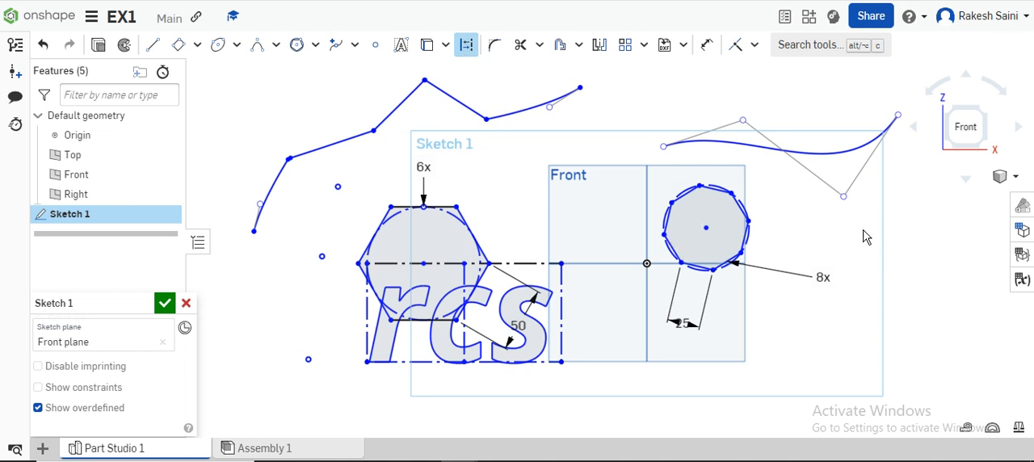
{"action": "key", "text": "Escape"}
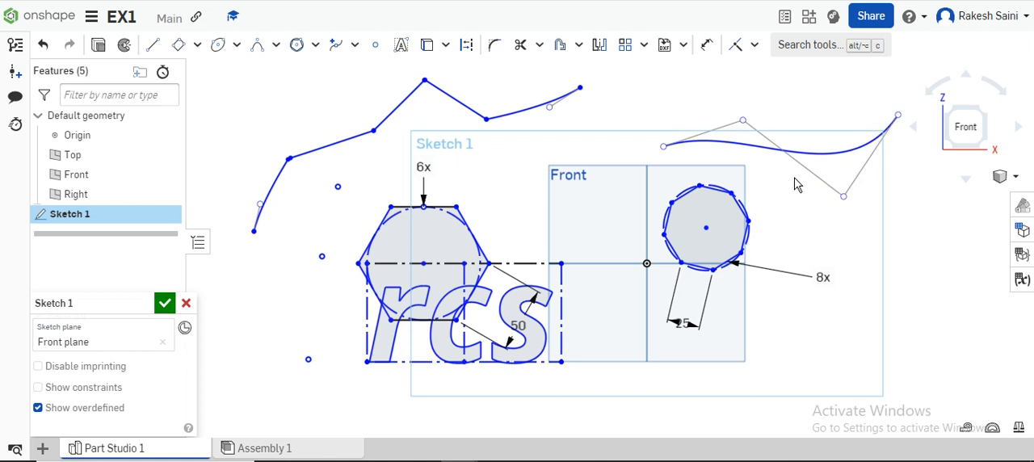
Convert the Bezier curve above the eight-sided polygon to construction geometry.
{"action": "left_click", "coordinate": [756, 151]}
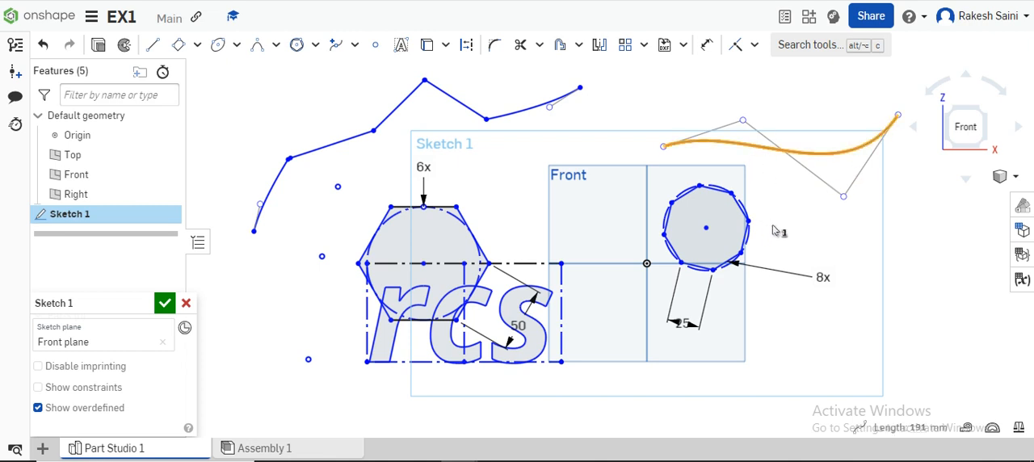
{"action": "left_click", "coordinate": [465, 46]}
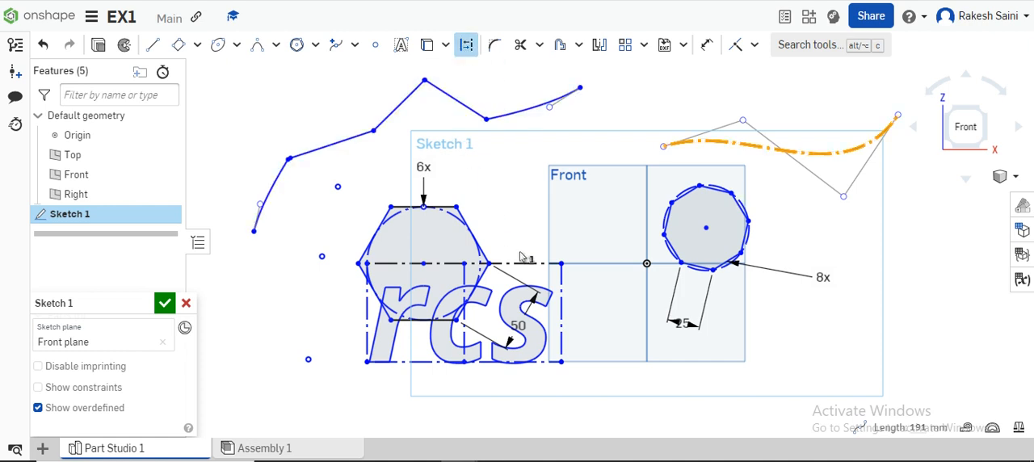
{"action": "left_click", "coordinate": [739, 160]}
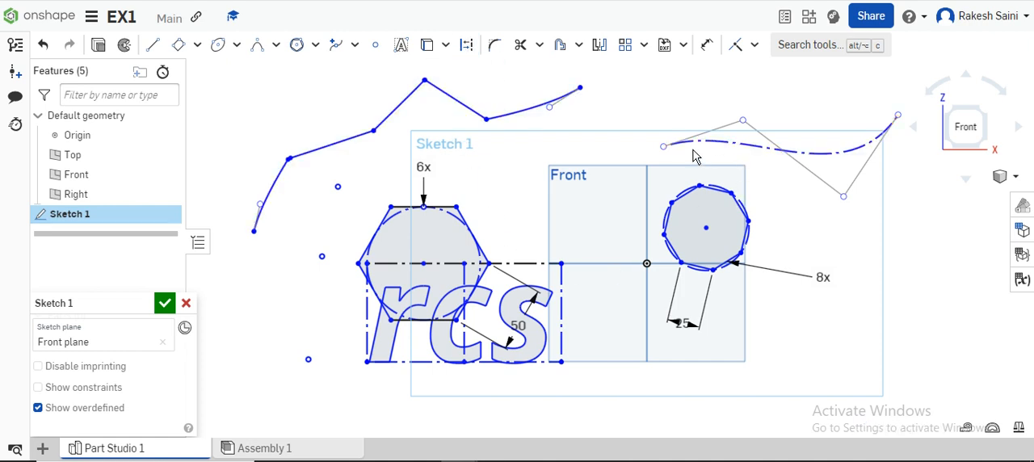